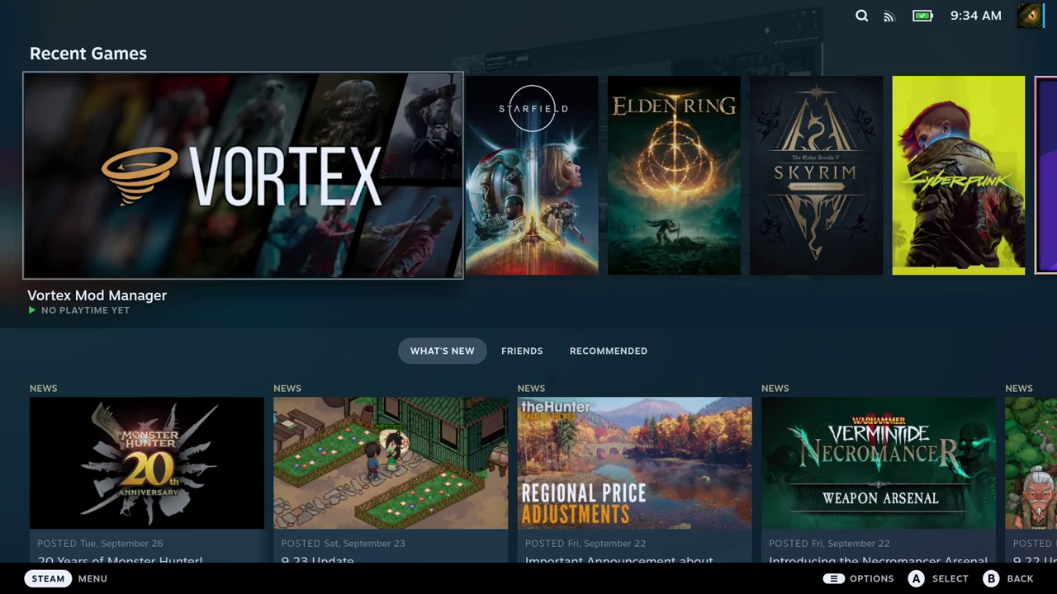
# Open the Vortex Mod Manager page from Recent Games in Gaming Mode
pyautogui.press('Return')
pyautogui.press('Return')
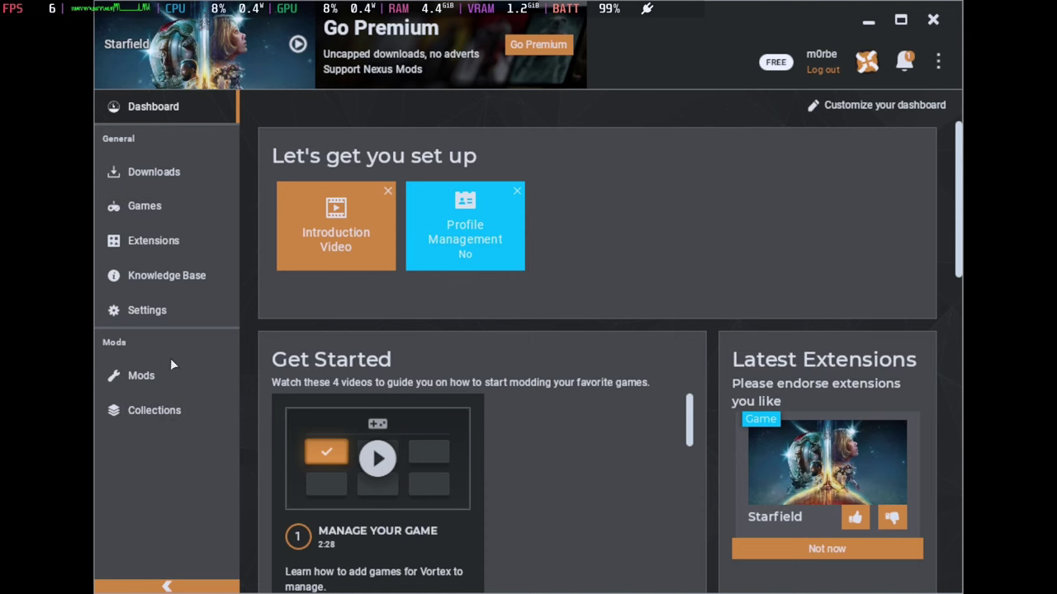
# List the two Starfield mods sorted by category, then exit Vortex
pyautogui.click(168, 383)
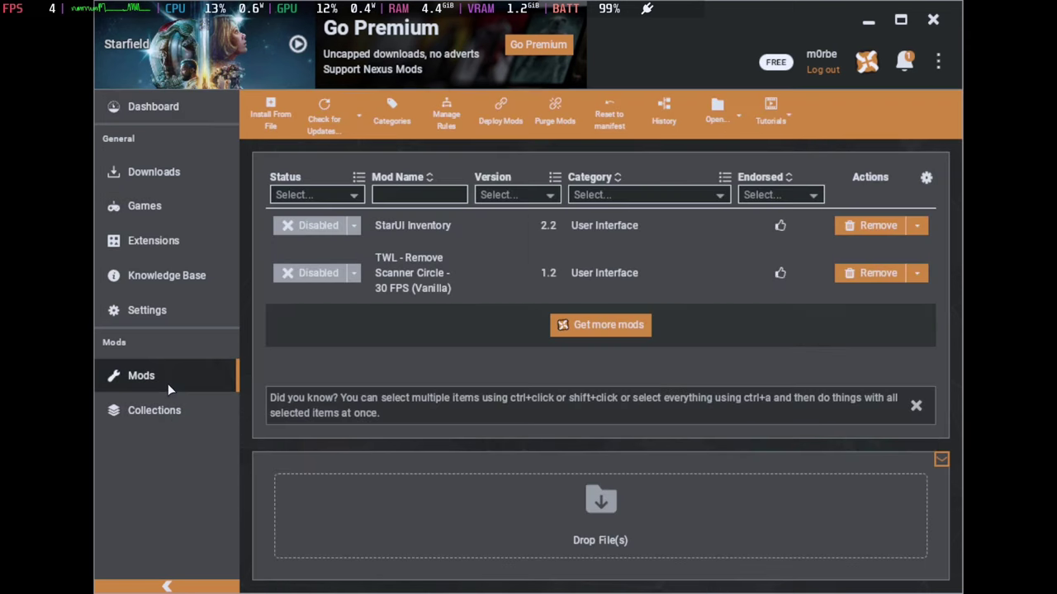
pyautogui.click(611, 176)
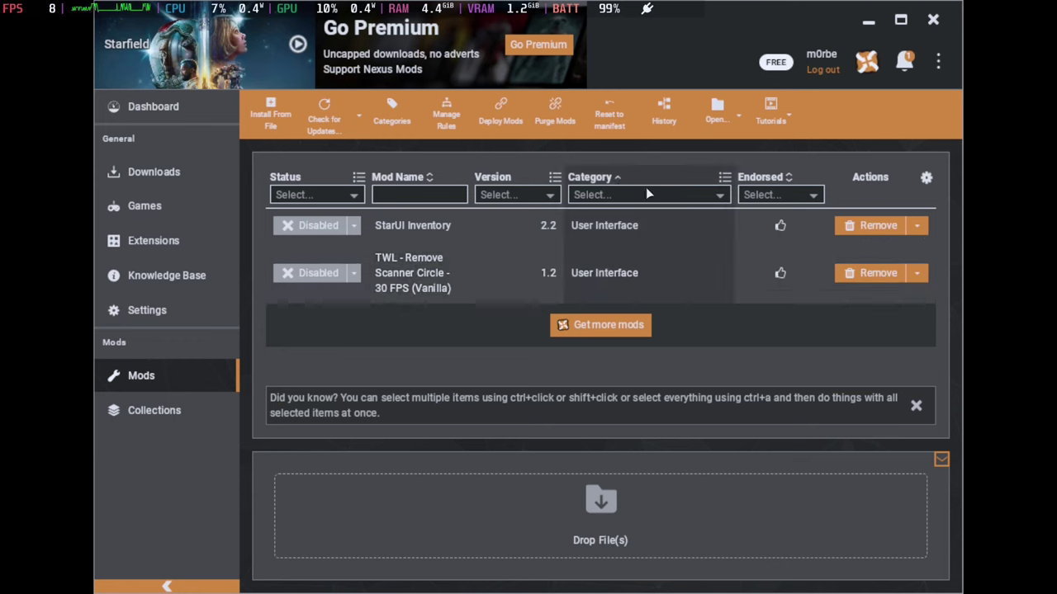
pyautogui.click(933, 19)
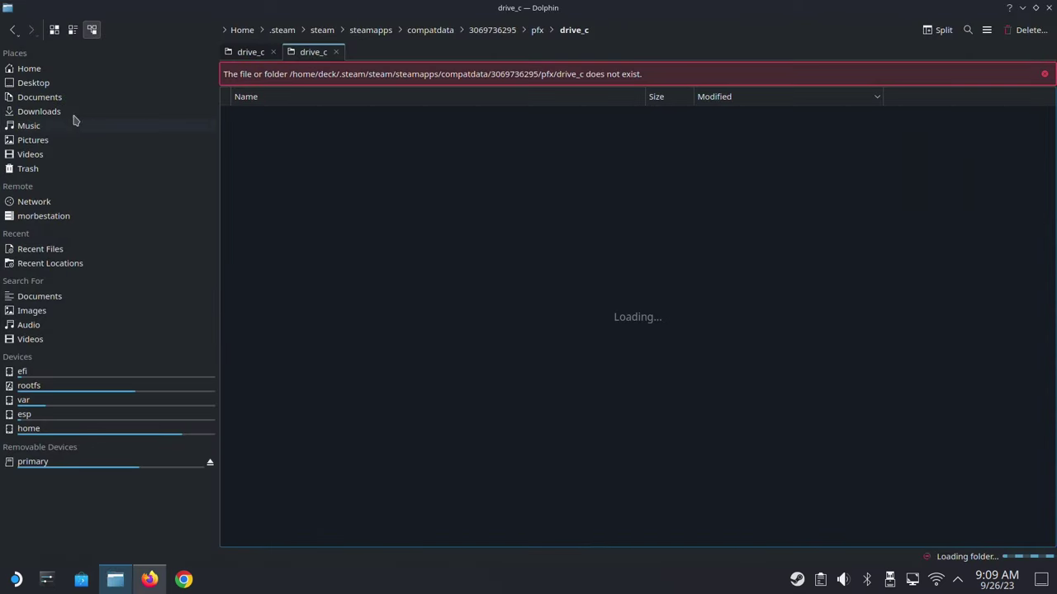
# Select Vortex-1-1-9-5-1695634295.exe in Downloads and bring up the Steam Library
pyautogui.click(37, 111)
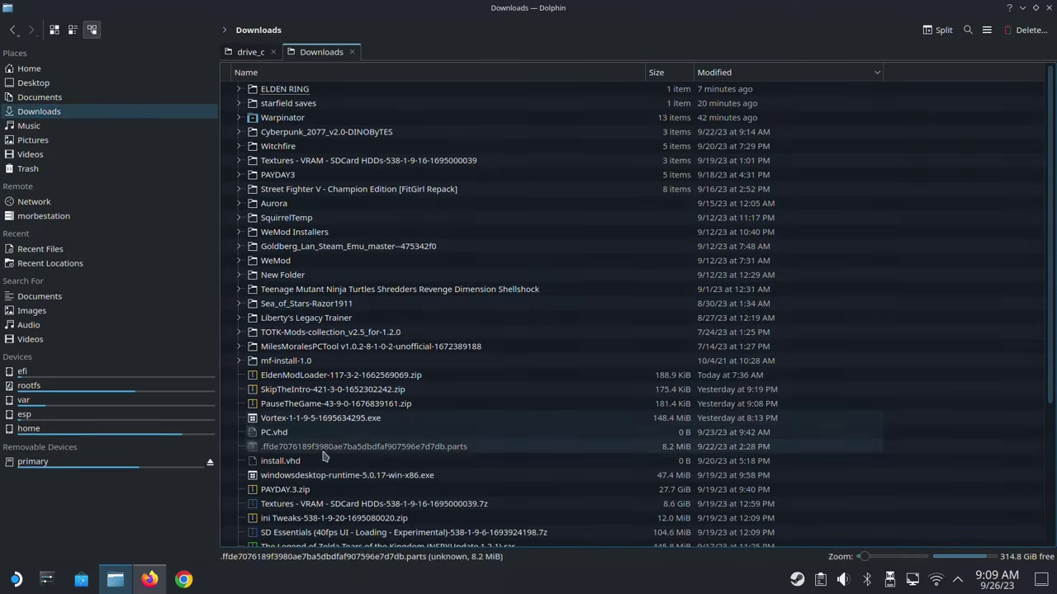
pyautogui.scroll(-4, 328, 468)
pyautogui.click(299, 226)
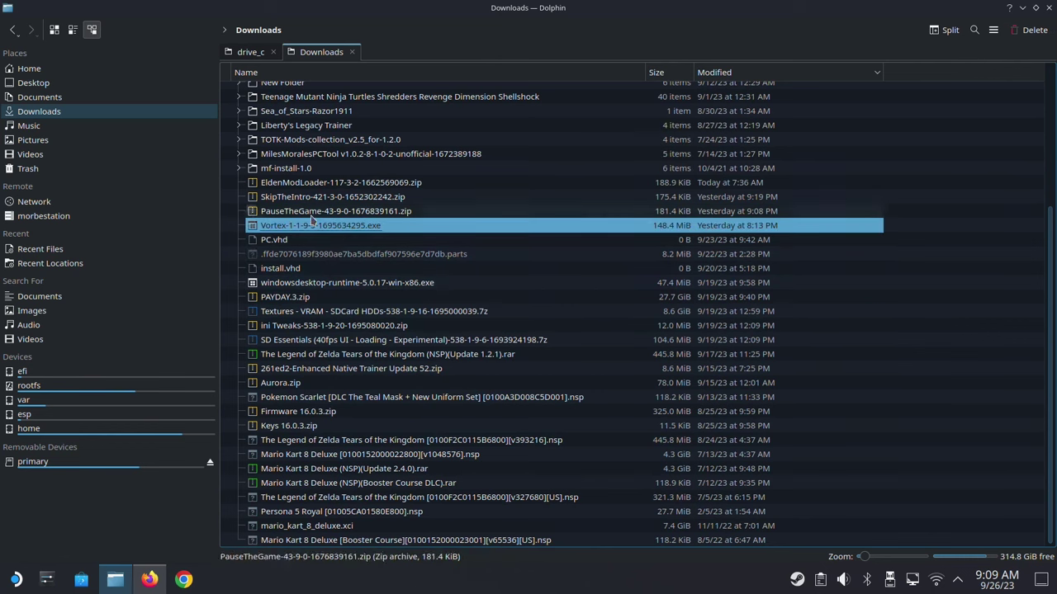
pyautogui.rightClick(798, 581)
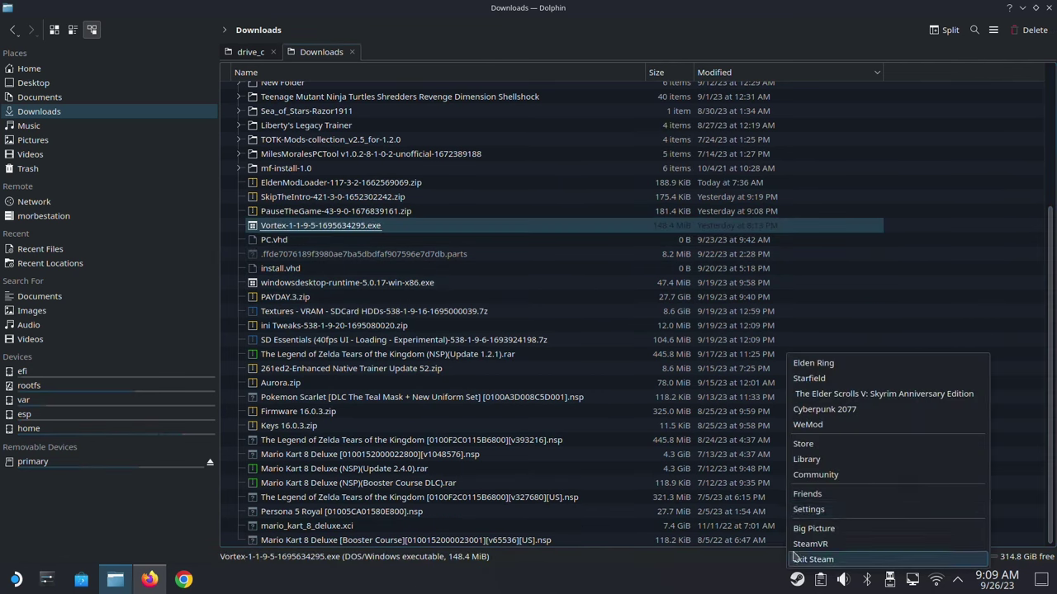
pyautogui.click(805, 458)
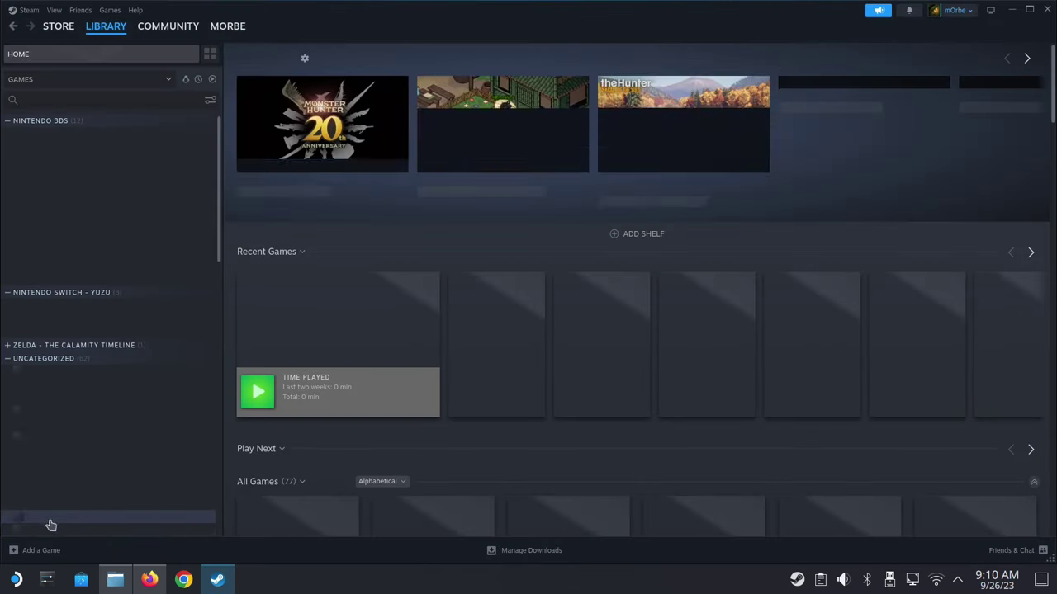
# Add Vortex-1-1-9-5-1695634295.exe from Downloads to Steam as a non-Steam game
pyautogui.click(36, 550)
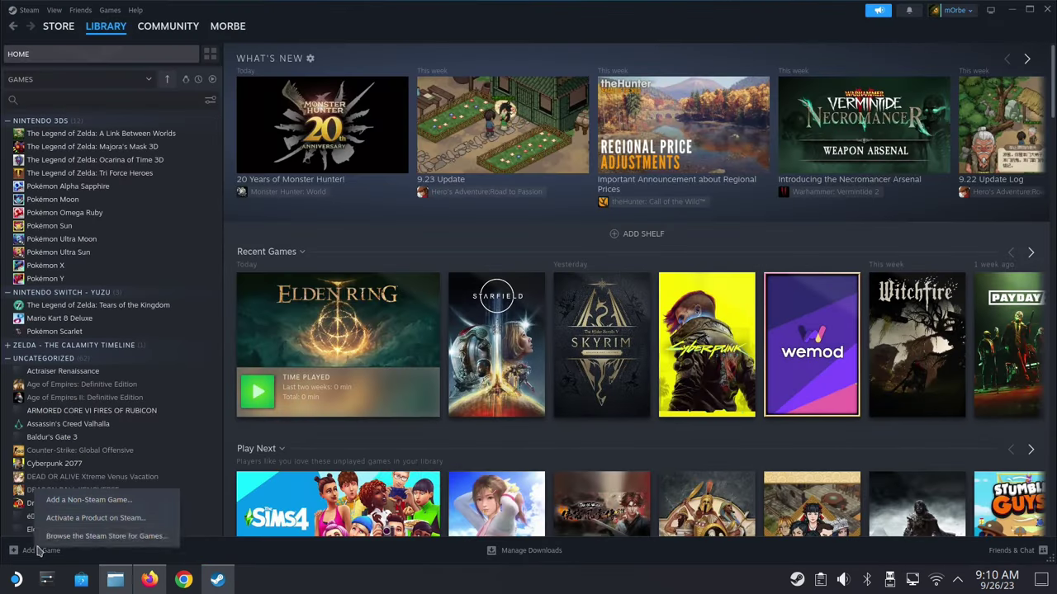
pyautogui.click(88, 499)
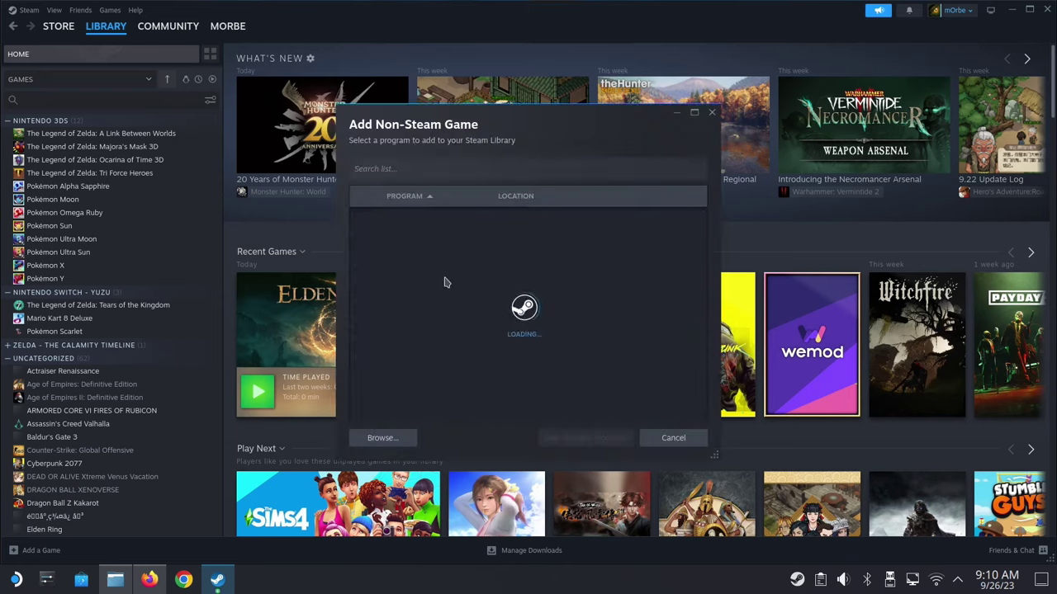
pyautogui.click(384, 438)
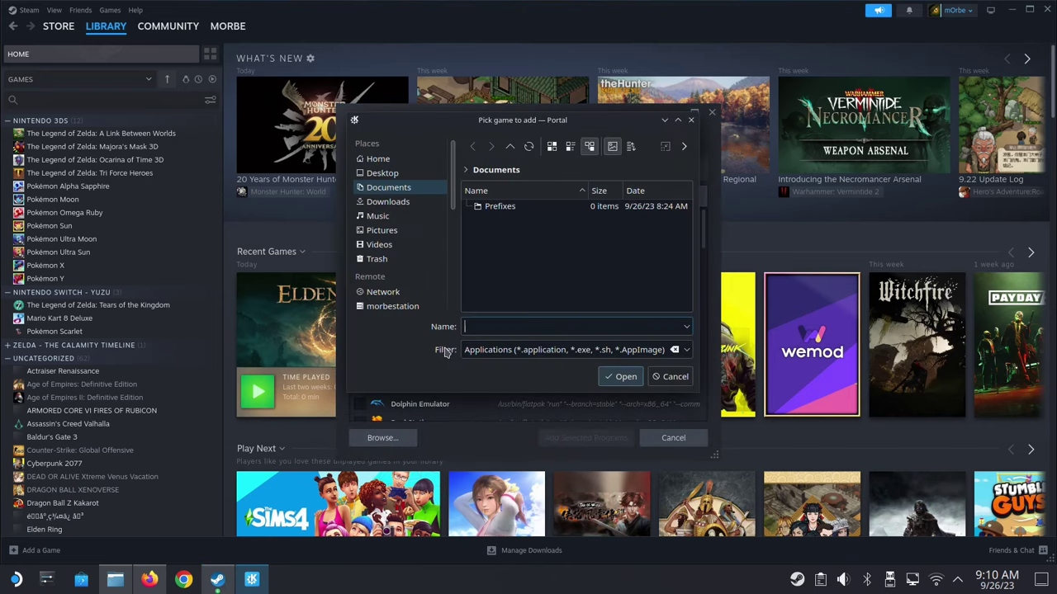
pyautogui.click(386, 202)
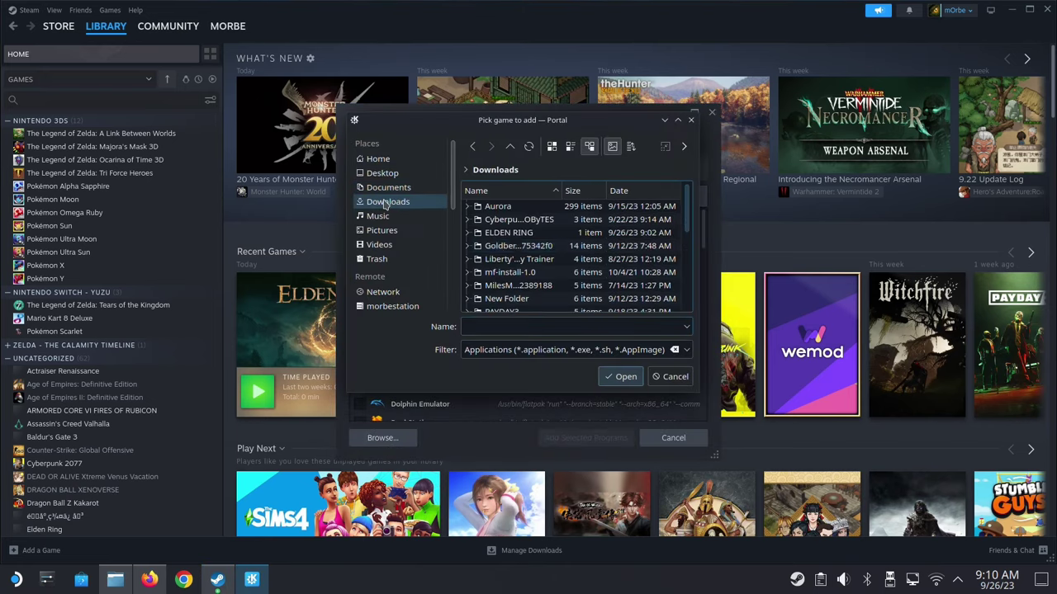
pyautogui.scroll(-10, 558, 280)
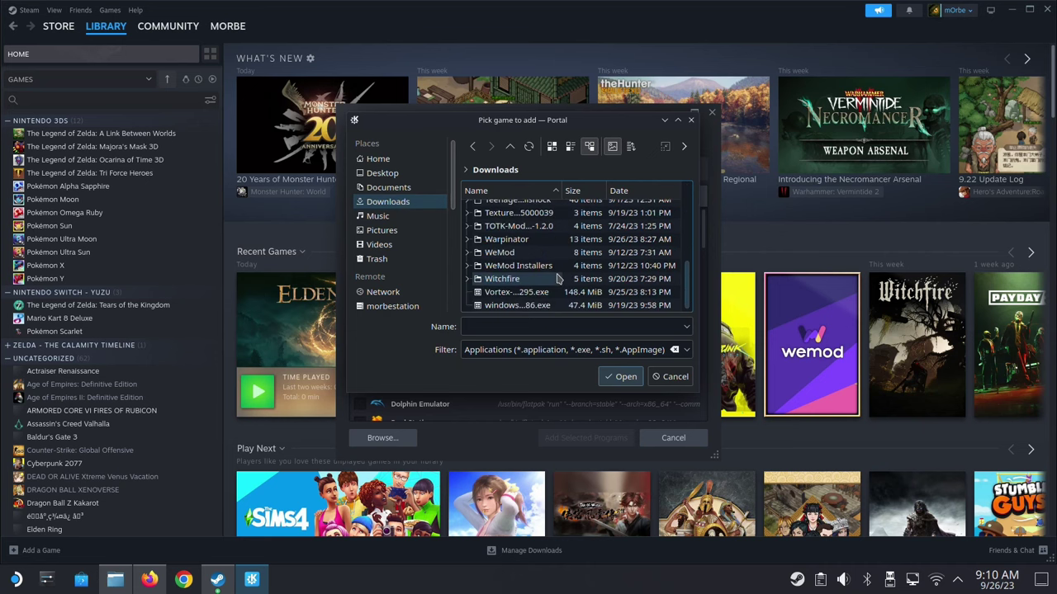
pyautogui.click(507, 297)
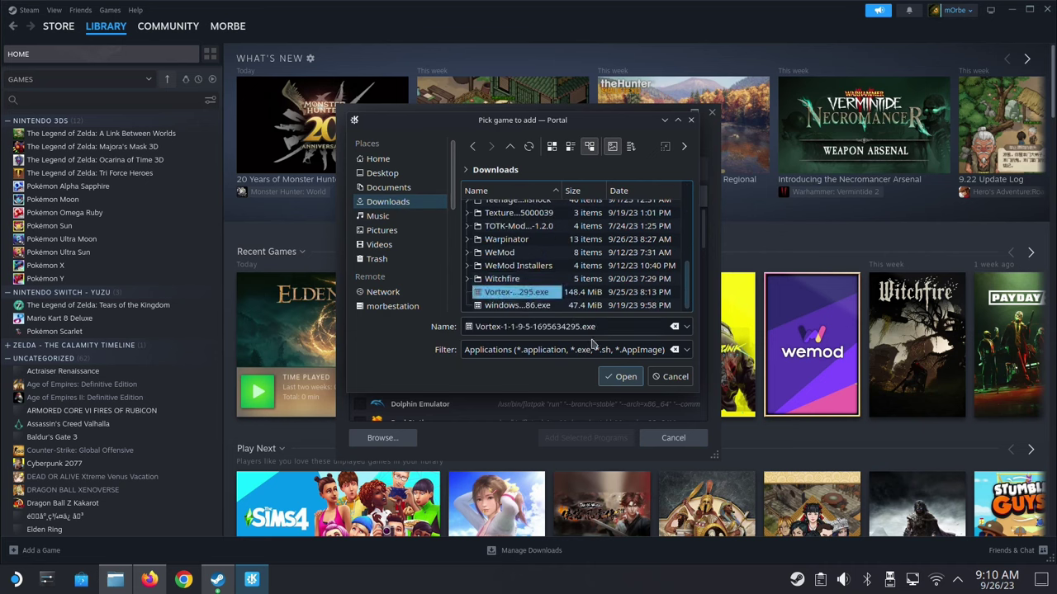
pyautogui.click(622, 379)
pyautogui.click(611, 439)
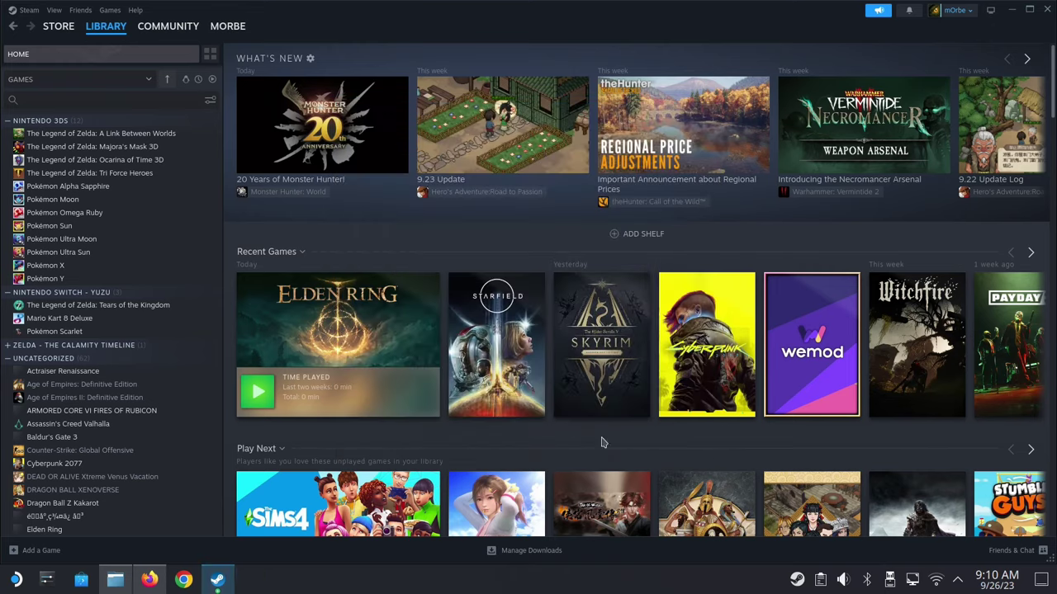
# Open the Vortex-1-1-9-5-1695634295.exe page from the library sidebar
pyautogui.scroll(-3, 124, 413)
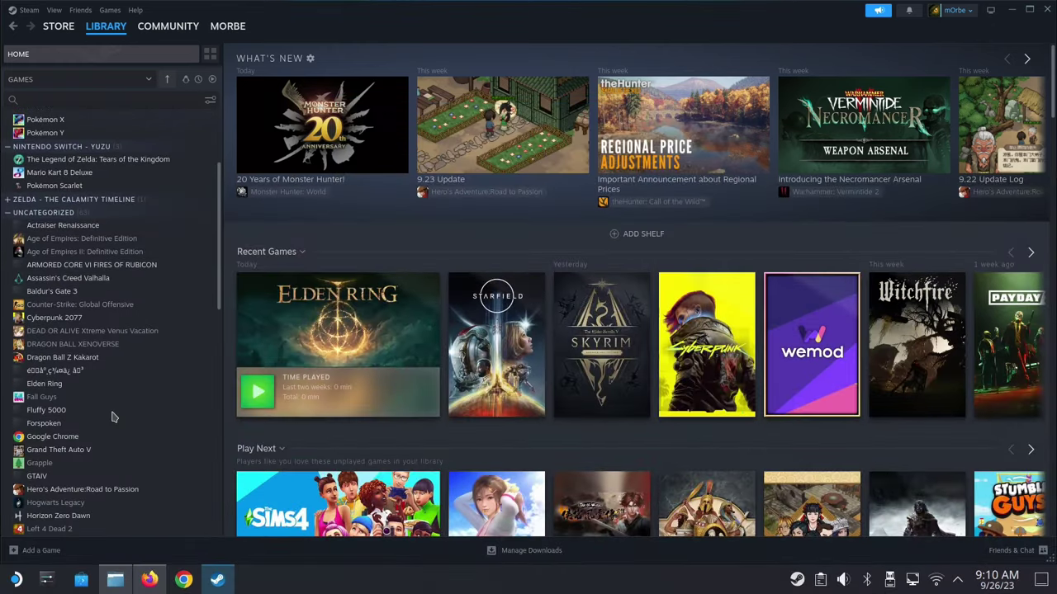
pyautogui.scroll(-4, 114, 417)
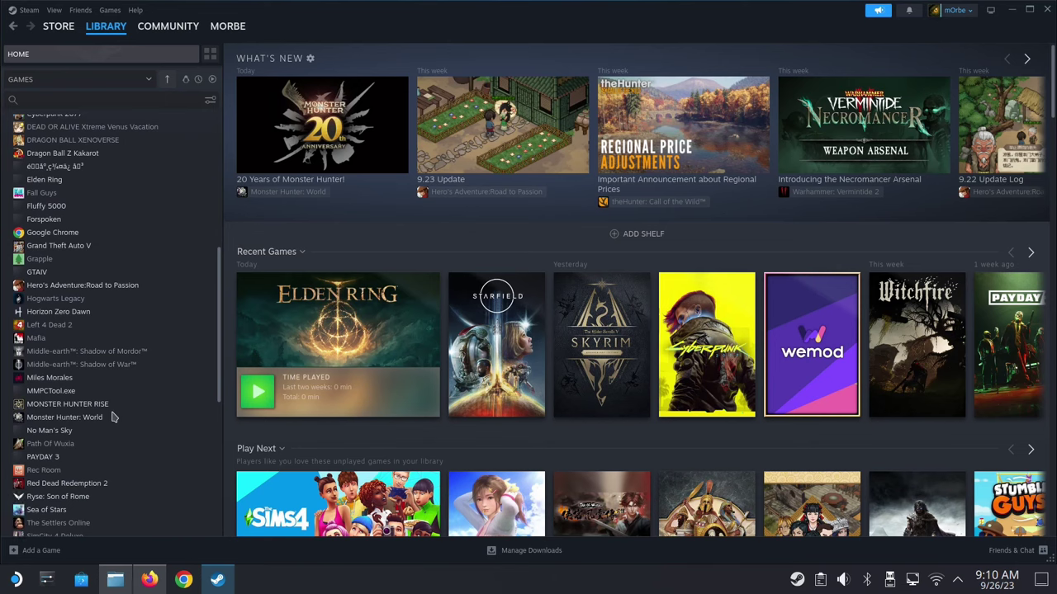
pyautogui.scroll(-6, 114, 417)
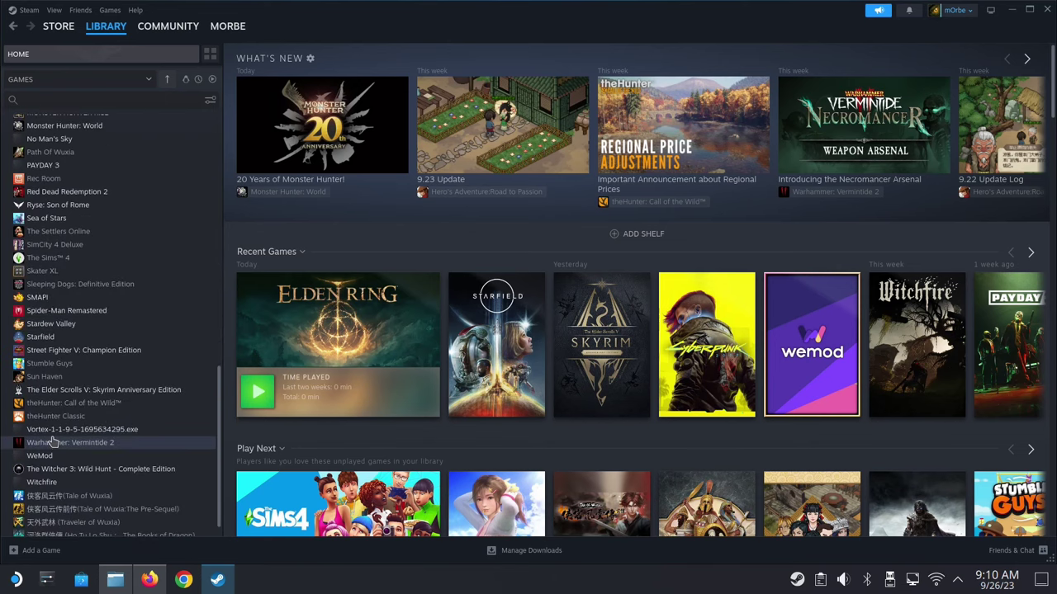
pyautogui.click(53, 430)
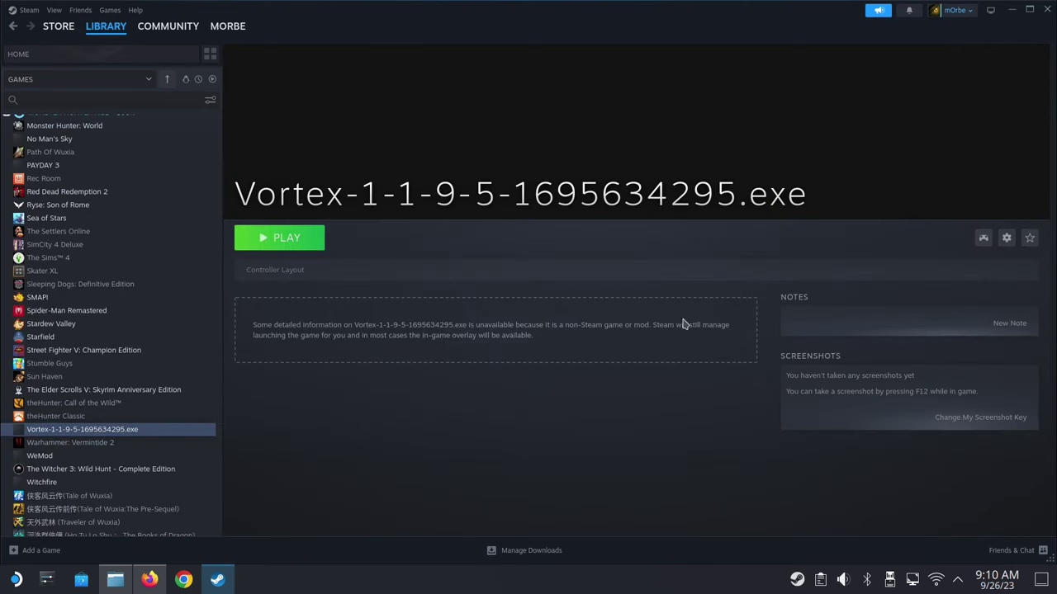
# Force Proton Experimental as the compatibility tool for the Vortex installer shortcut
pyautogui.click(1006, 238)
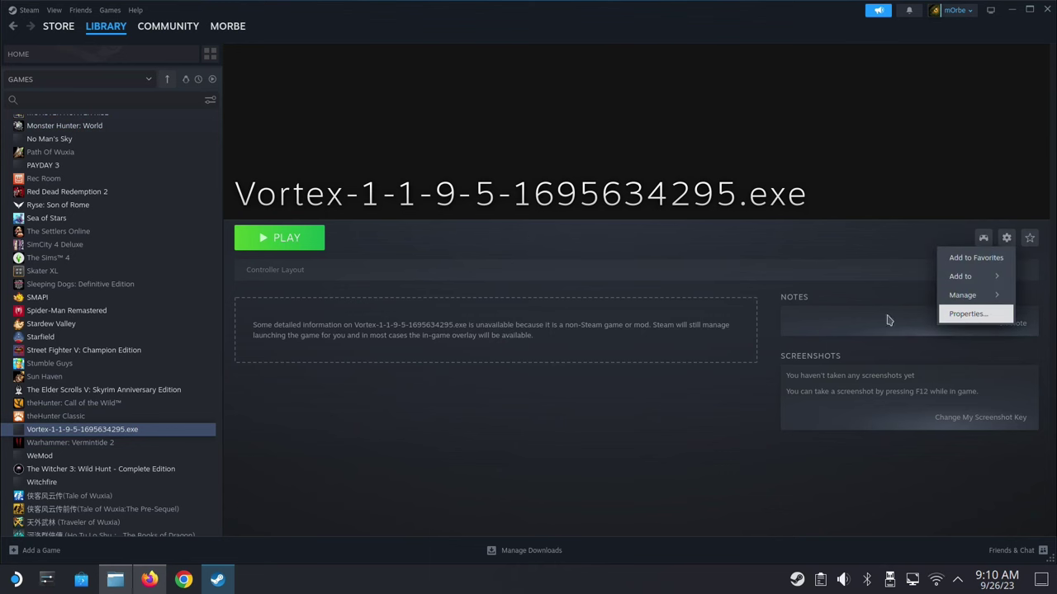
pyautogui.click(964, 314)
pyautogui.click(330, 207)
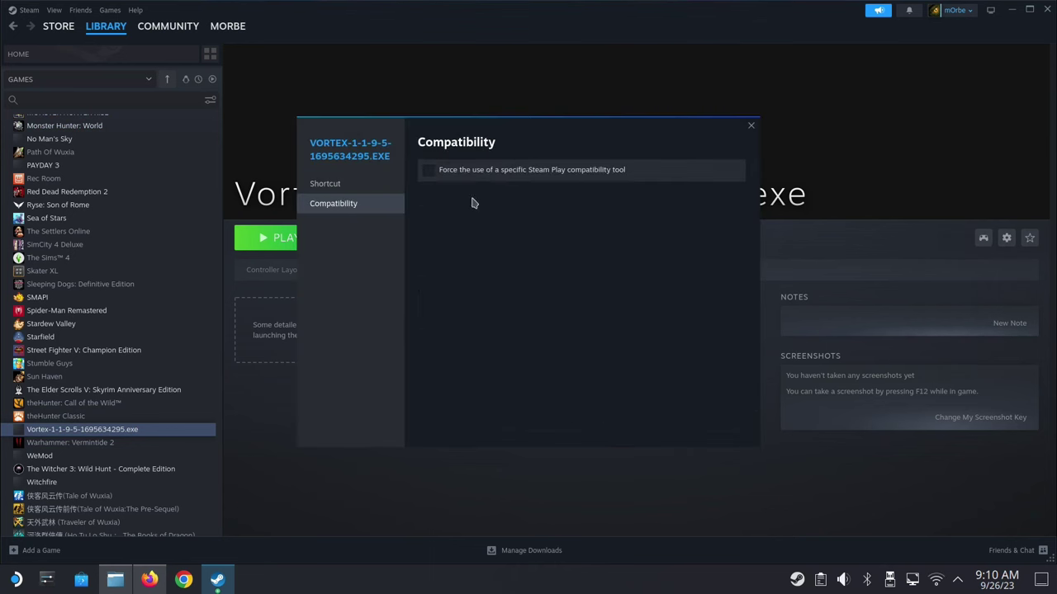
pyautogui.click(538, 174)
pyautogui.click(516, 198)
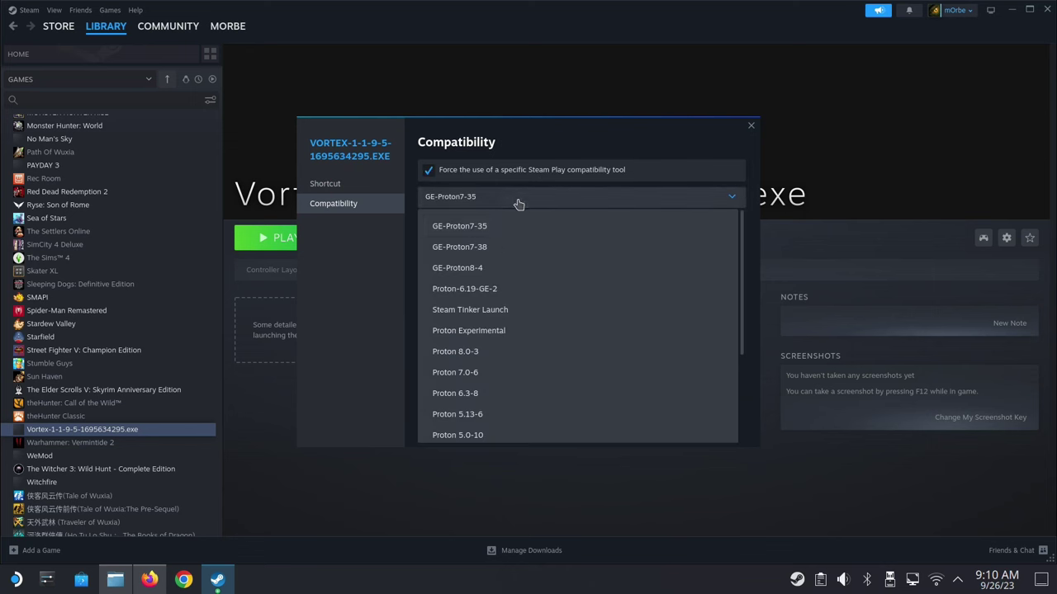
pyautogui.click(488, 332)
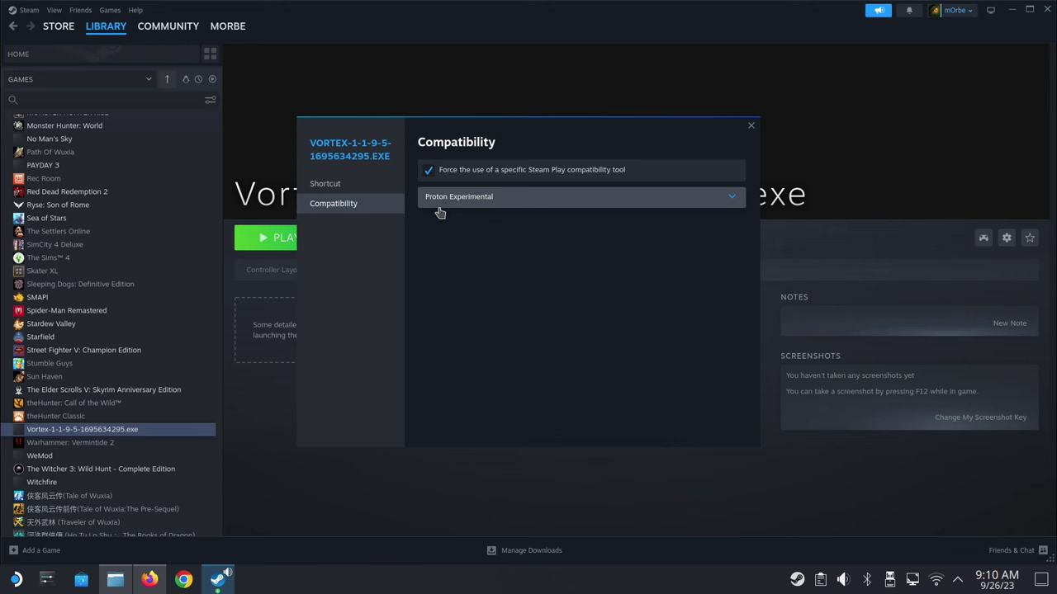
pyautogui.click(751, 131)
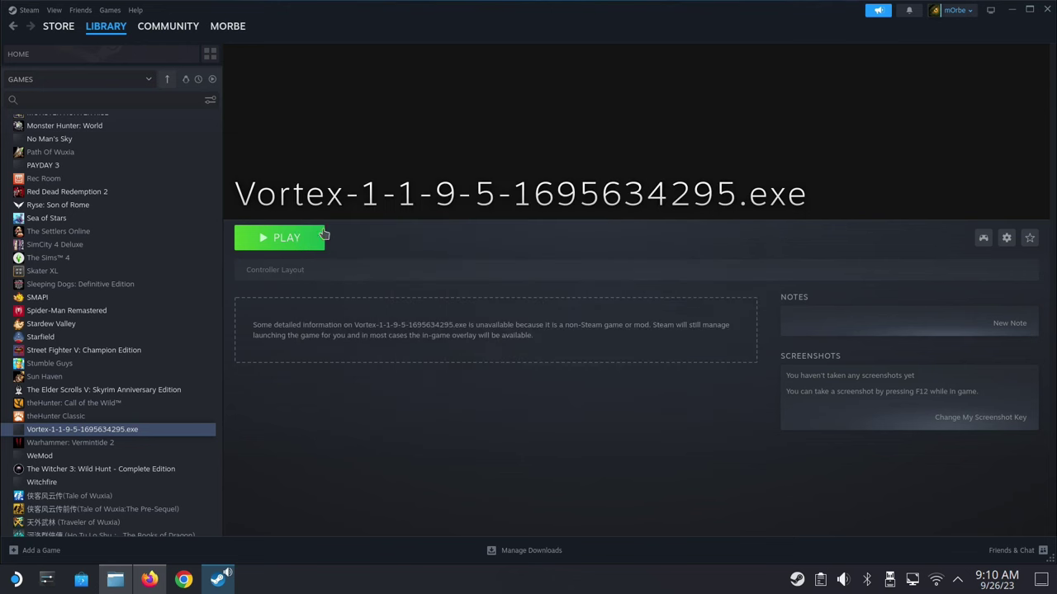
# Run the Vortex installer, install into the default folder, and finish setup
pyautogui.click(317, 238)
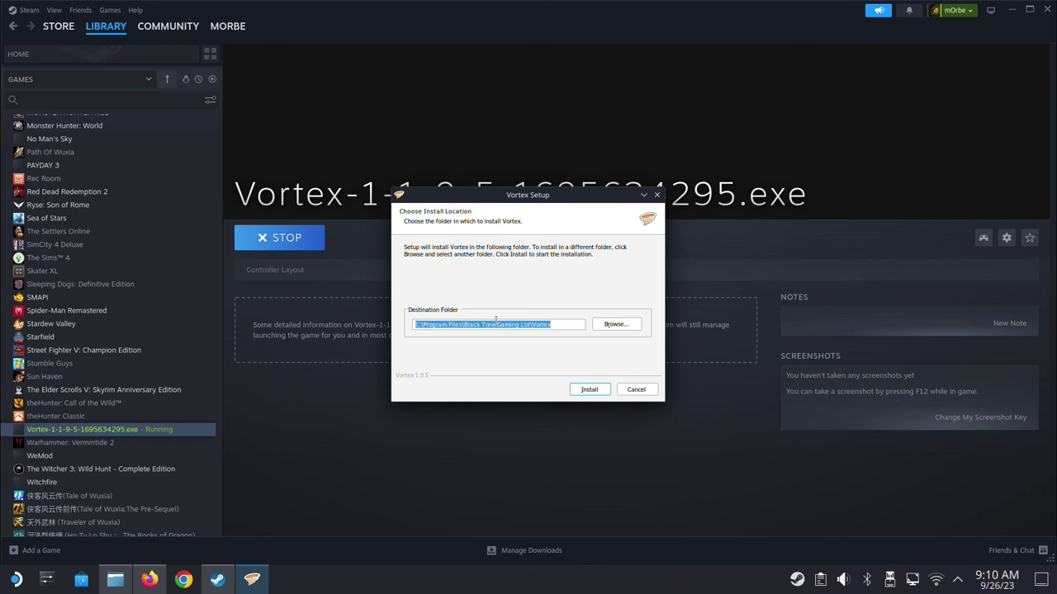
pyautogui.click(593, 393)
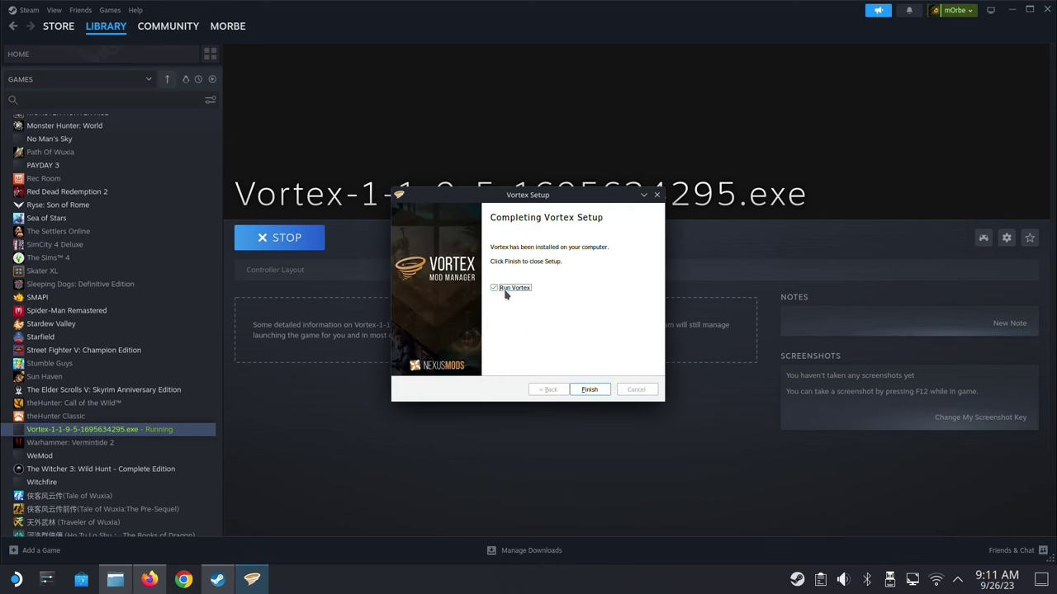
pyautogui.click(589, 390)
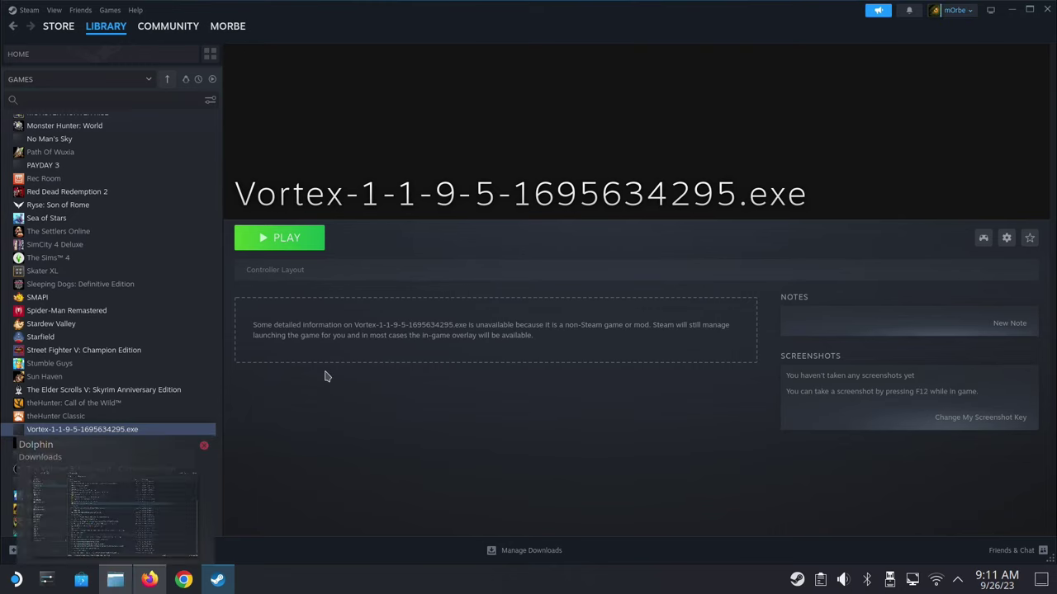
# Go to the Home folder in Dolphin with hidden files shown
pyautogui.click(116, 580)
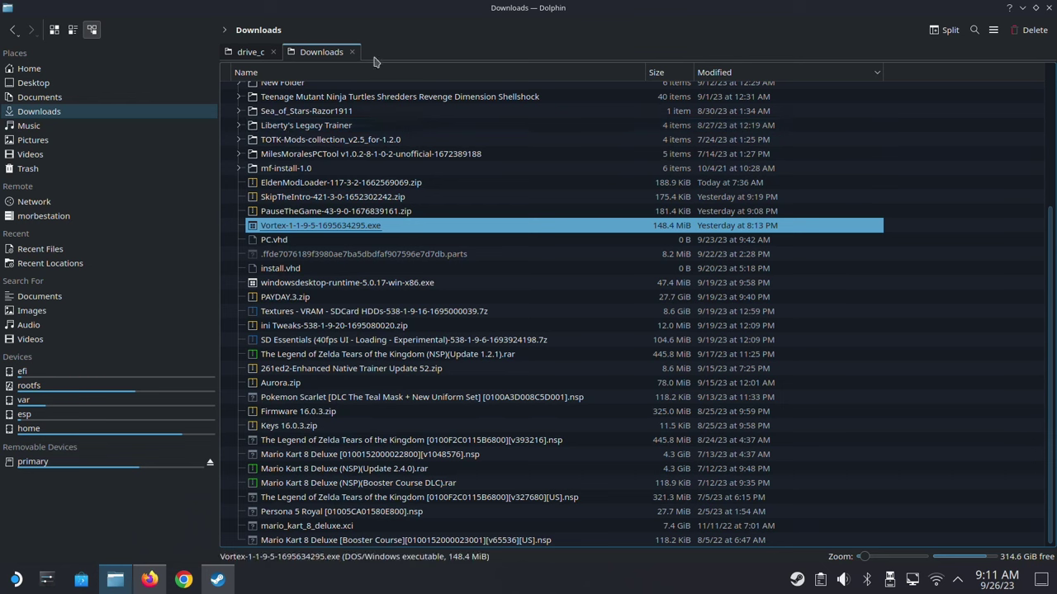
pyautogui.click(25, 70)
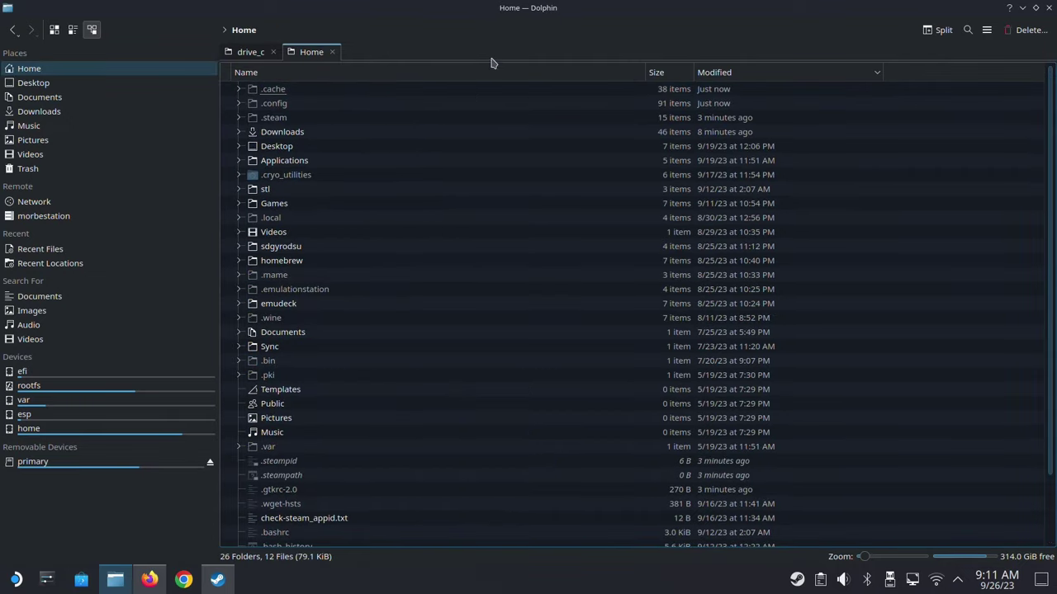
pyautogui.click(987, 29)
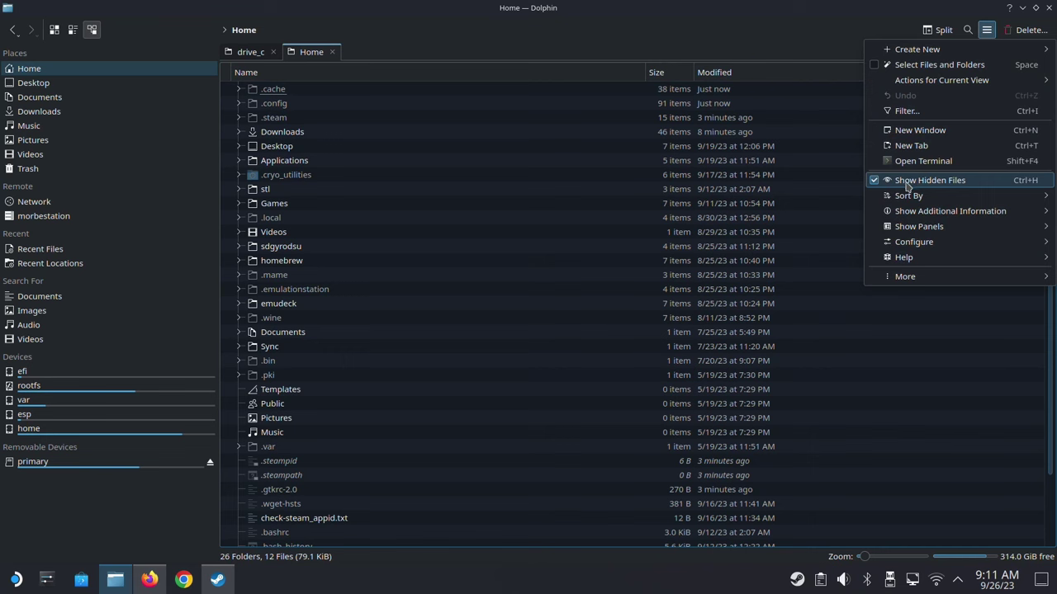
pyautogui.click(462, 157)
pyautogui.click(298, 120)
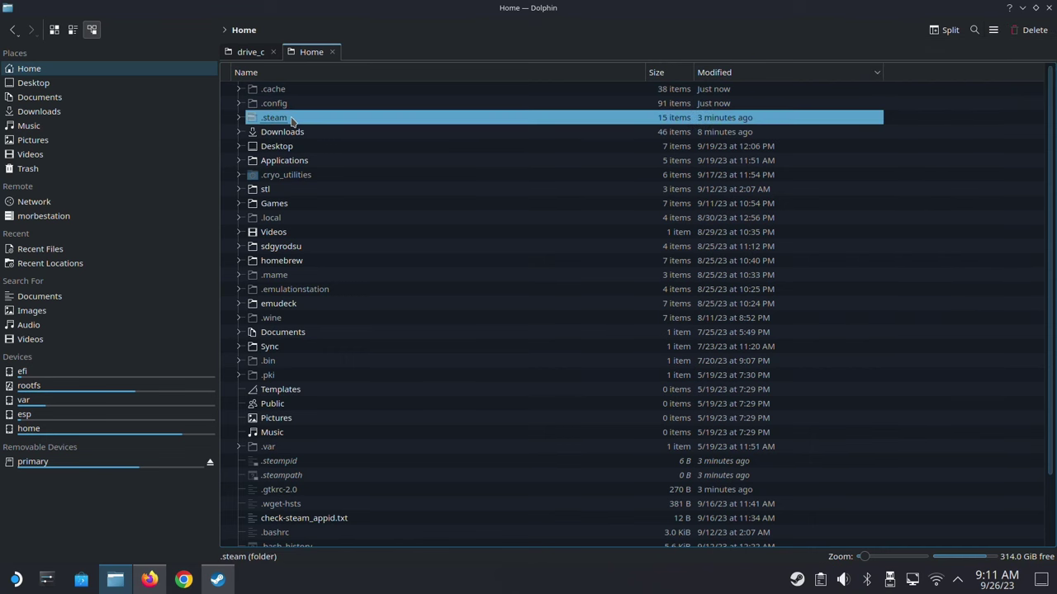
pyautogui.doubleClick(290, 121)
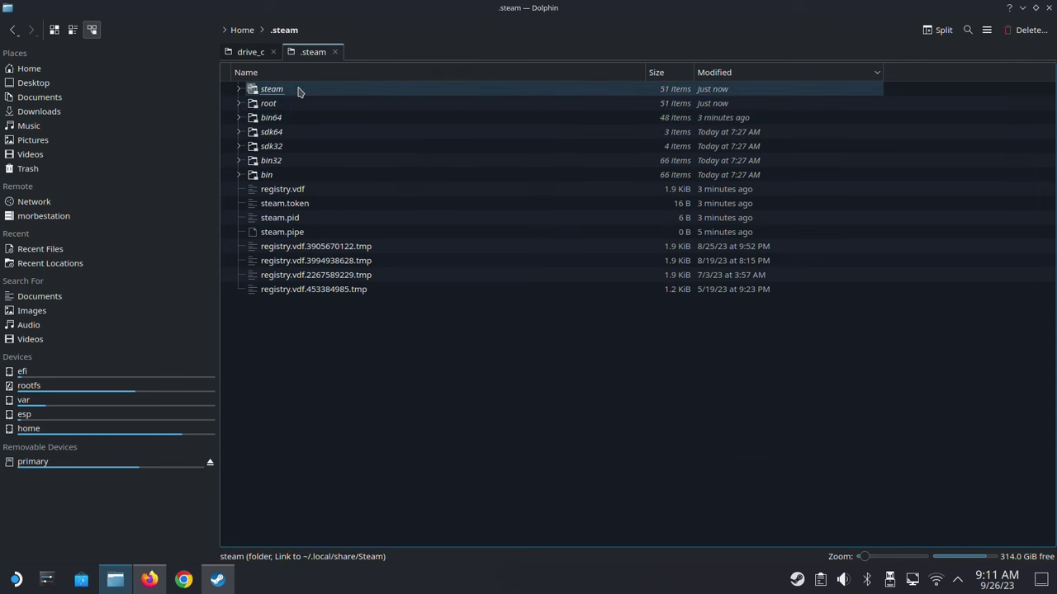
pyautogui.doubleClick(299, 90)
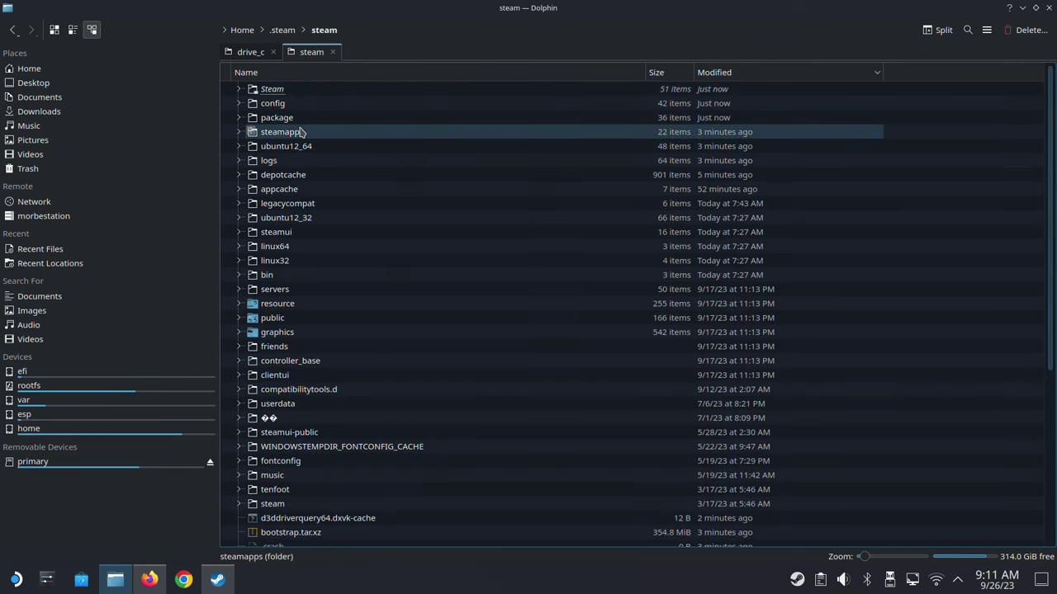
pyautogui.doubleClick(301, 132)
pyautogui.click(313, 104)
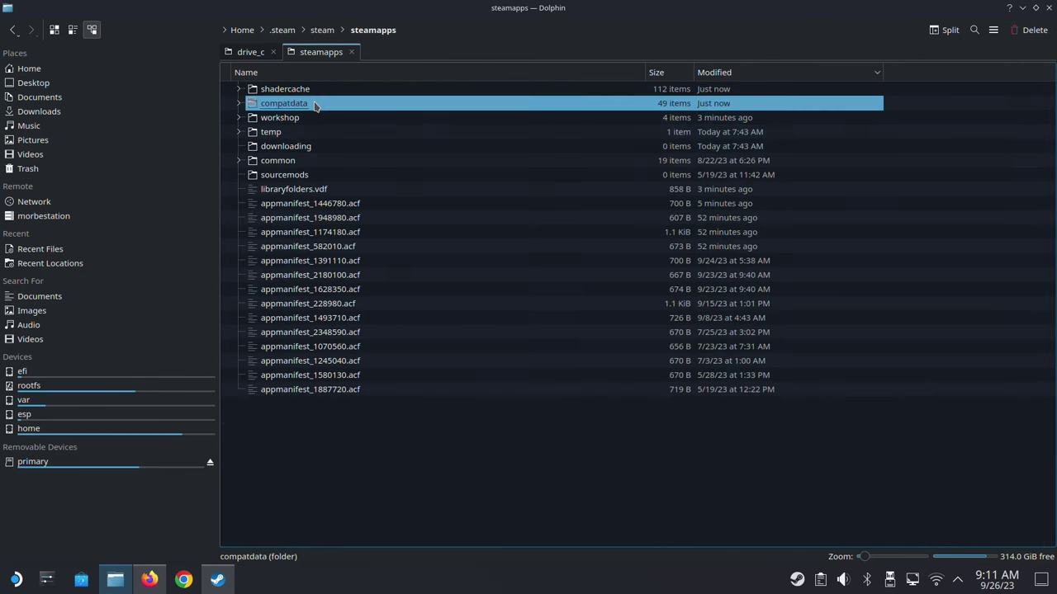
pyautogui.doubleClick(313, 104)
pyautogui.click(745, 73)
pyautogui.click(744, 72)
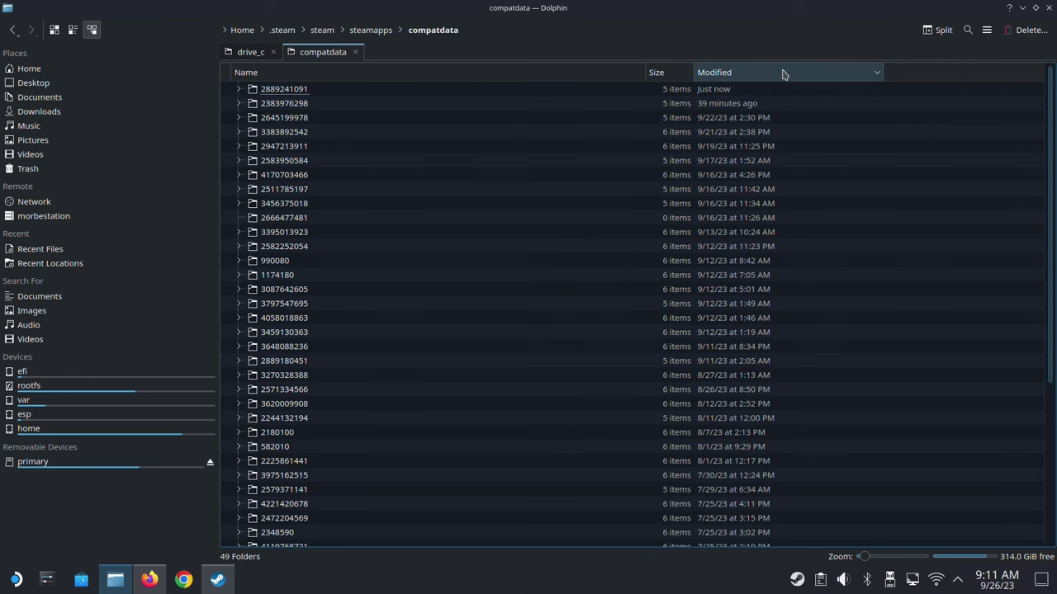
pyautogui.click(277, 91)
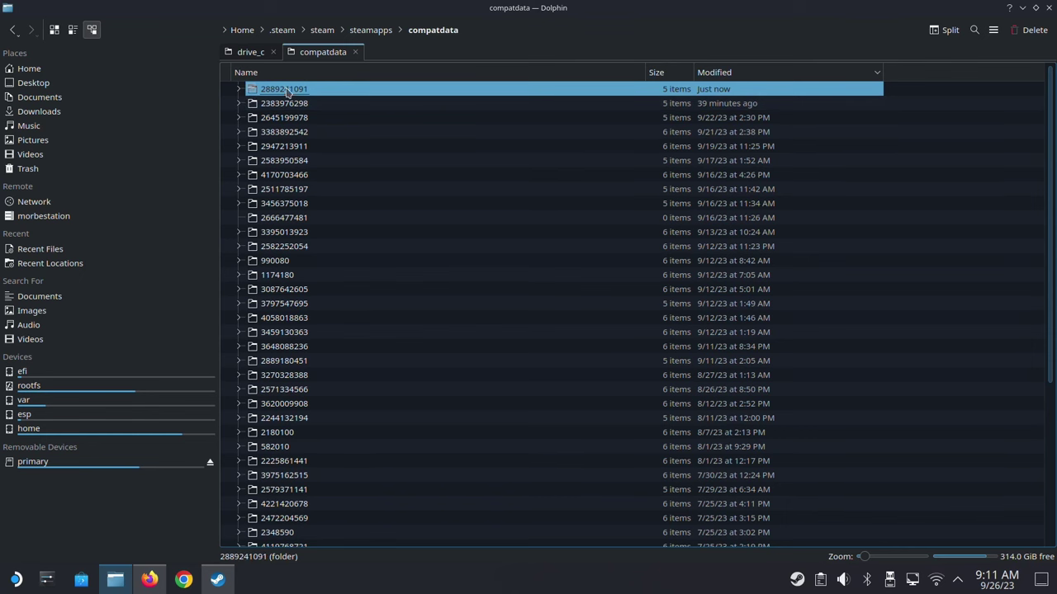
pyautogui.doubleClick(704, 93)
pyautogui.doubleClick(294, 90)
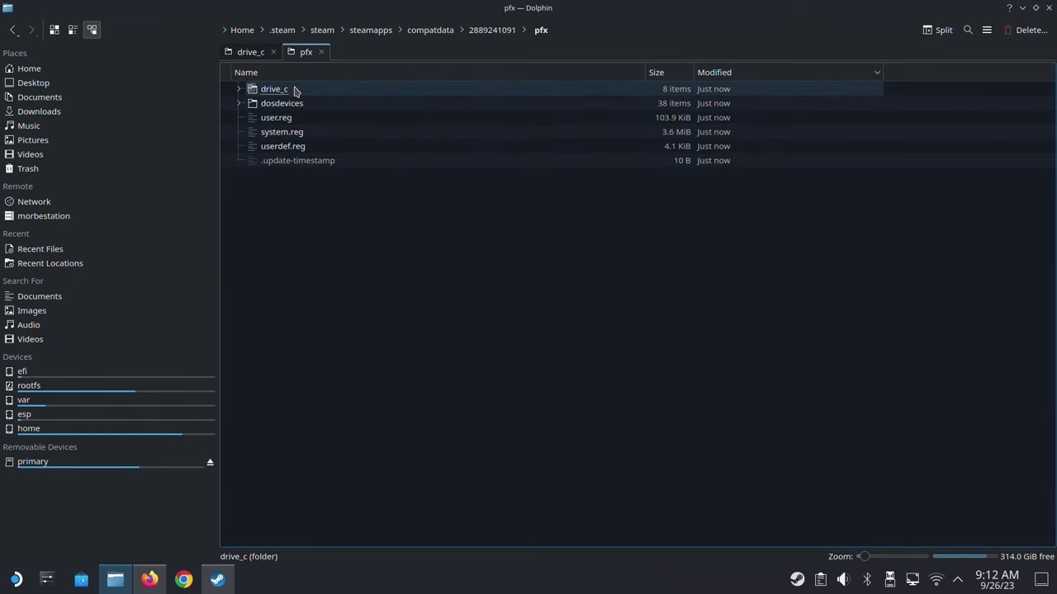
pyautogui.doubleClick(302, 96)
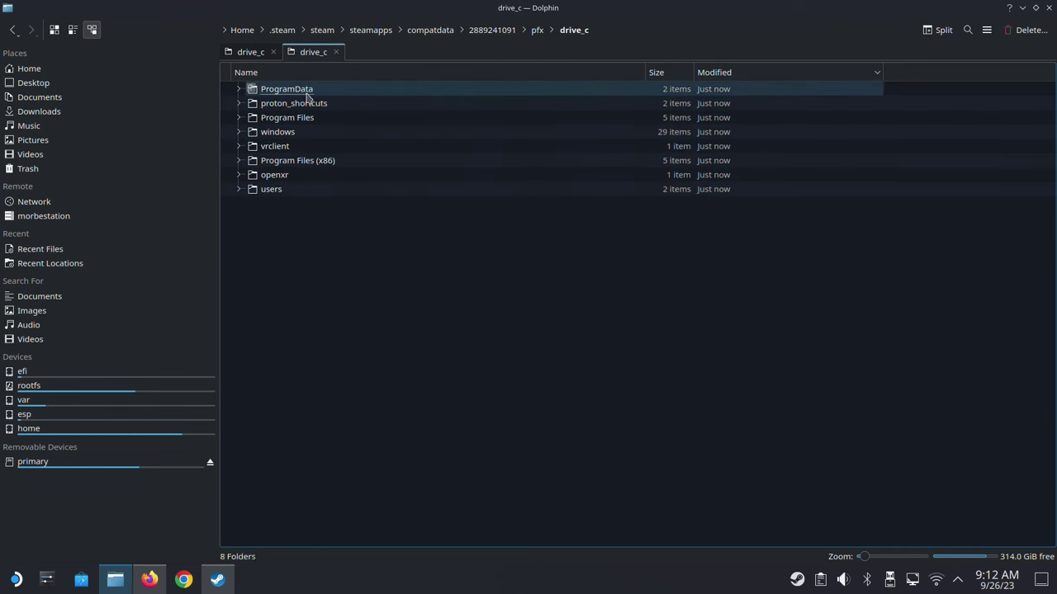
pyautogui.doubleClick(289, 120)
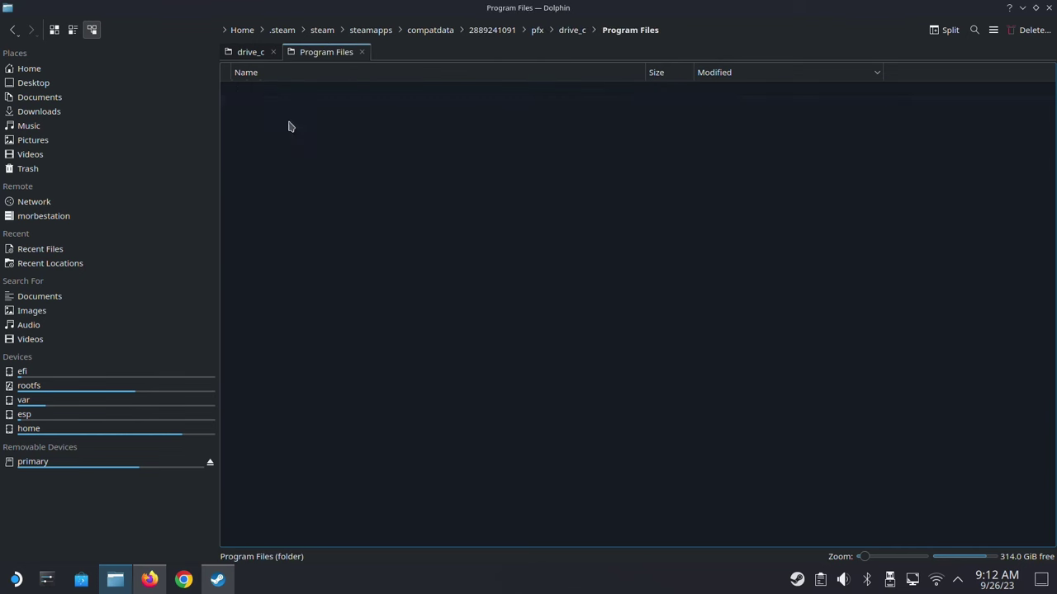
pyautogui.doubleClick(291, 90)
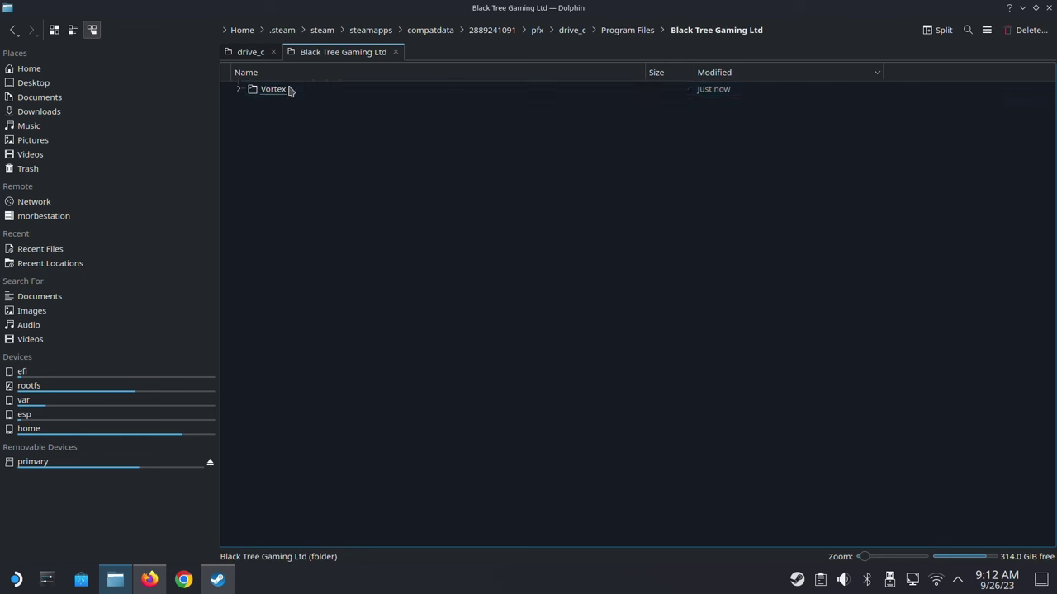
pyautogui.doubleClick(284, 91)
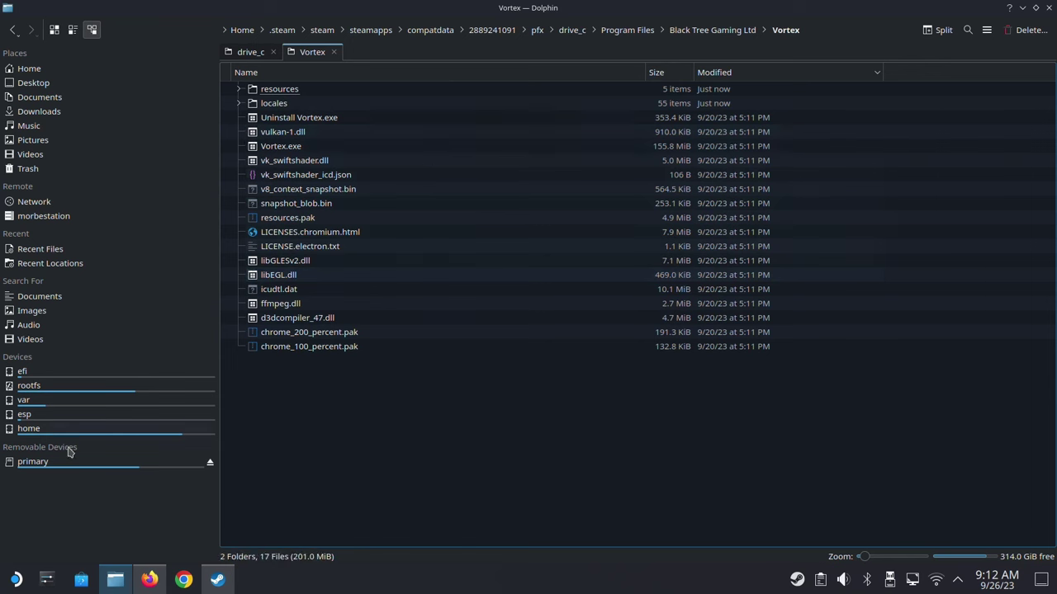
# Launch Protontricks from the application menu, then dismiss its app selection
pyautogui.click(14, 580)
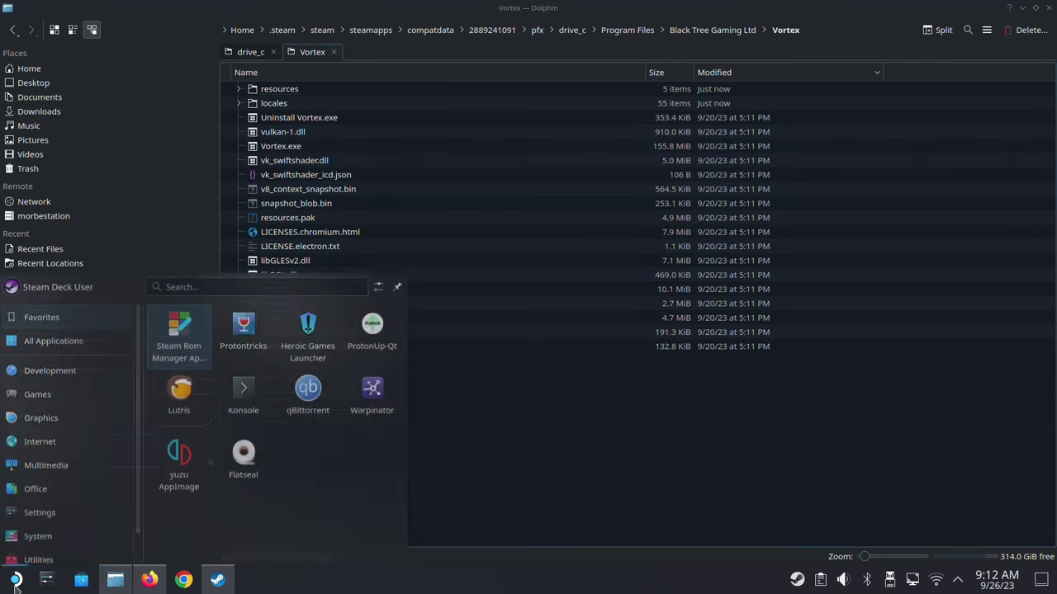
pyautogui.click(243, 318)
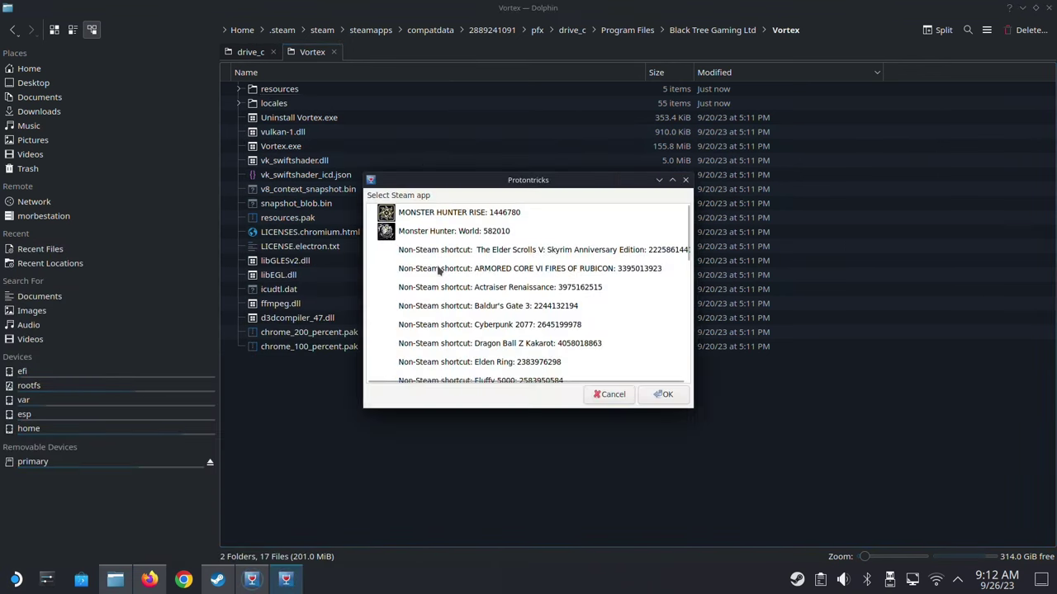
pyautogui.scroll(-3, 521, 259)
pyautogui.scroll(-1, 525, 363)
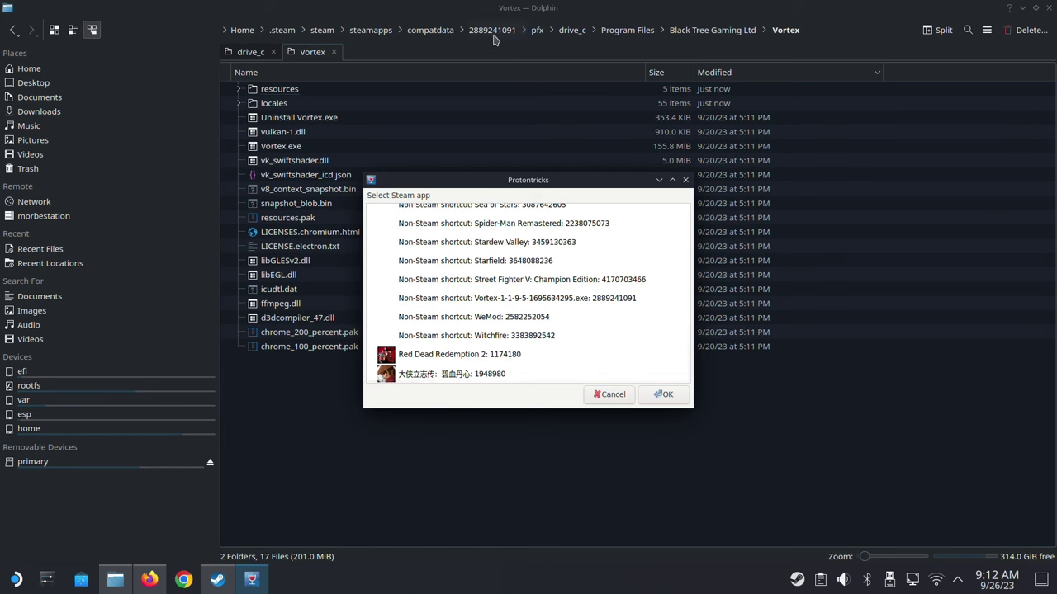
pyautogui.press('Escape')
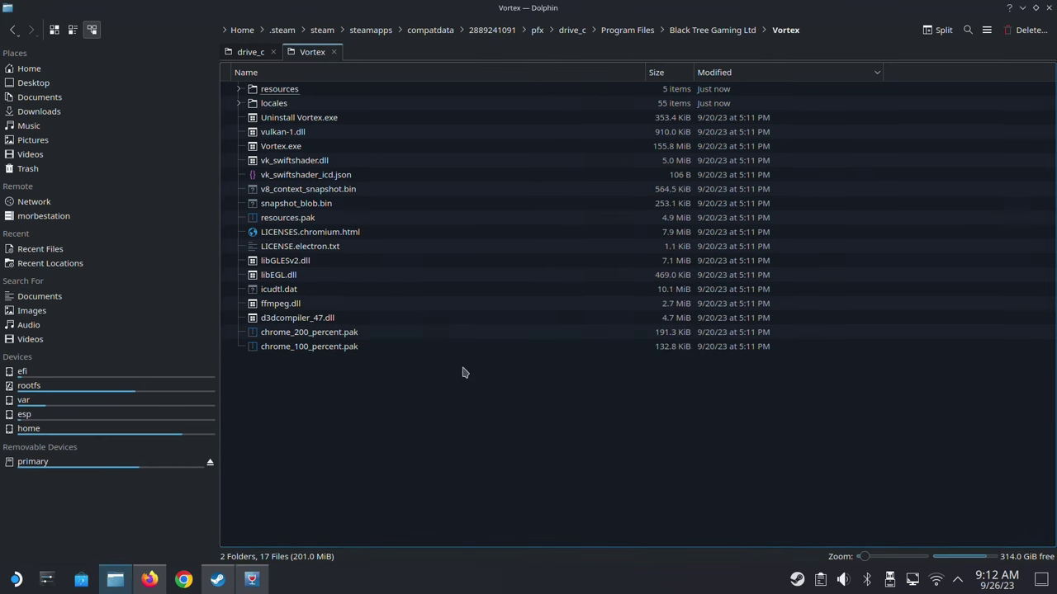
# Copy the Vortex folder's full path from the location bar and return to Steam
pyautogui.click(819, 33)
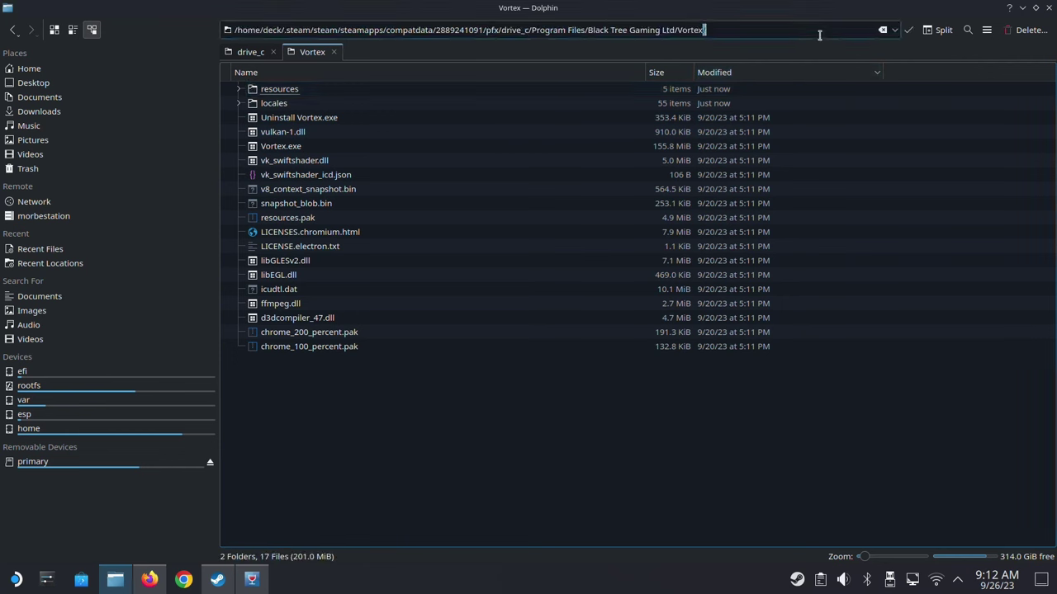
pyautogui.tripleClick(791, 34)
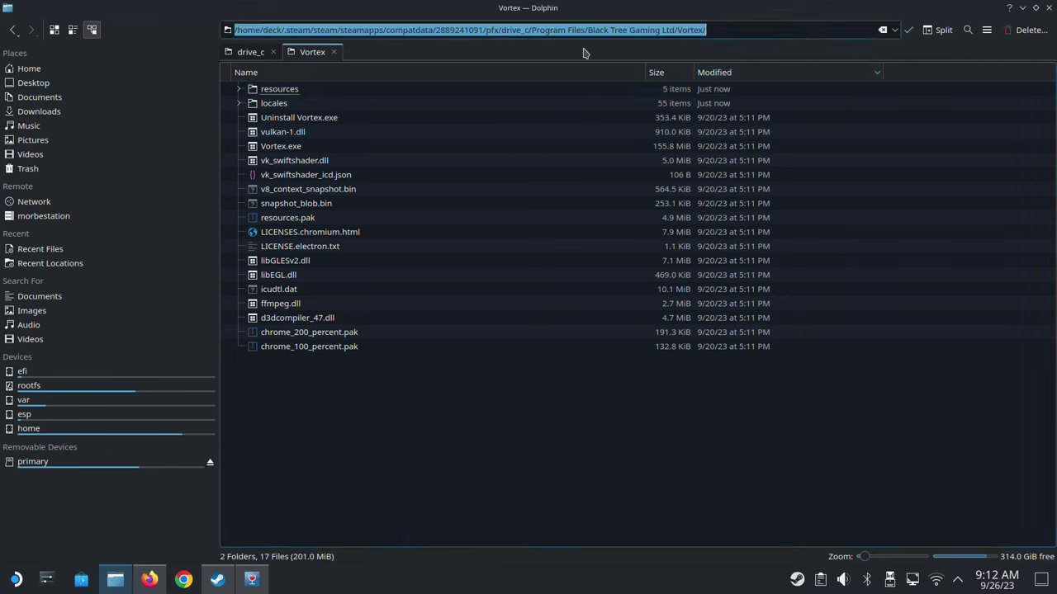
pyautogui.rightClick(611, 30)
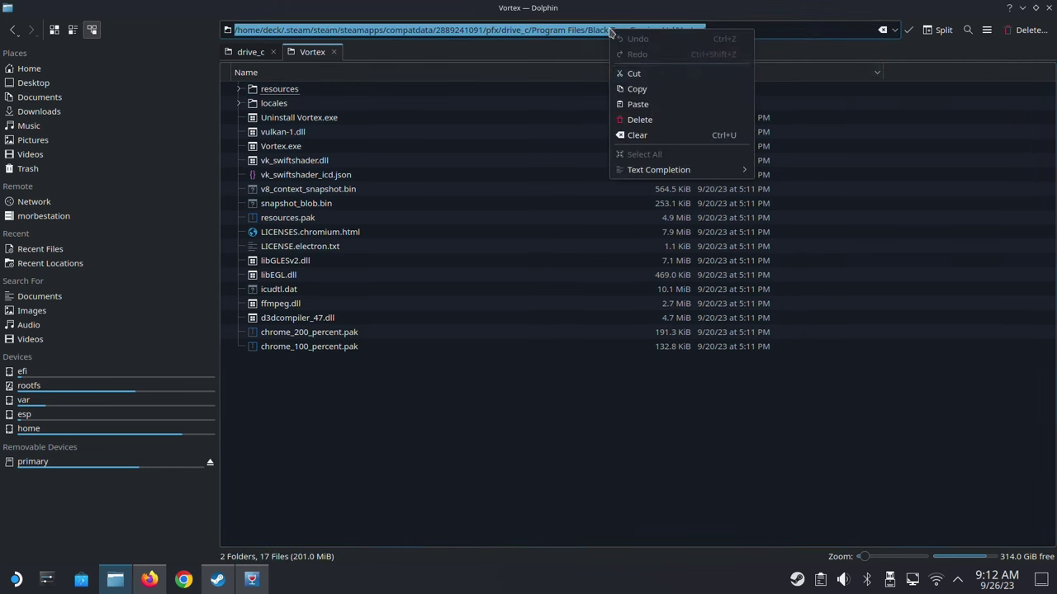
pyautogui.click(634, 88)
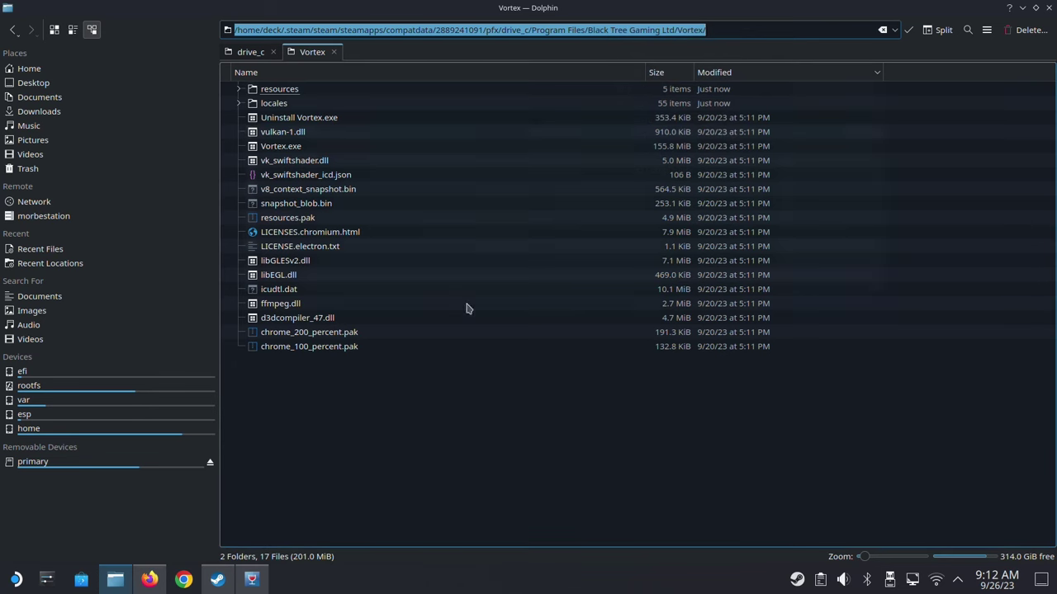
pyautogui.click(210, 586)
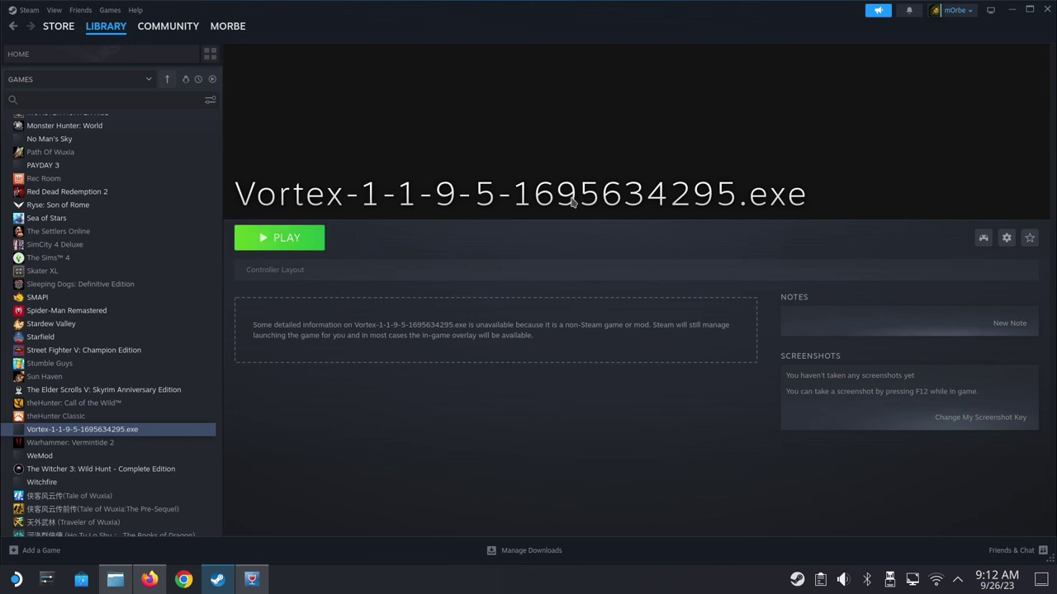
# Point the shortcut's Target to Vortex.exe by pasting the copied Vortex folder path
pyautogui.click(1009, 238)
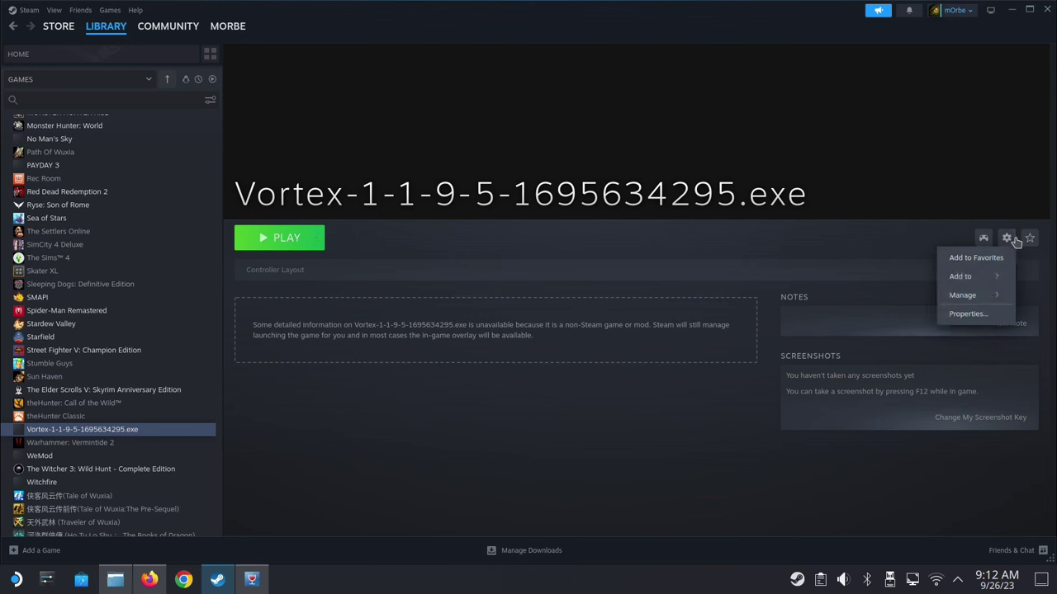
pyautogui.click(968, 314)
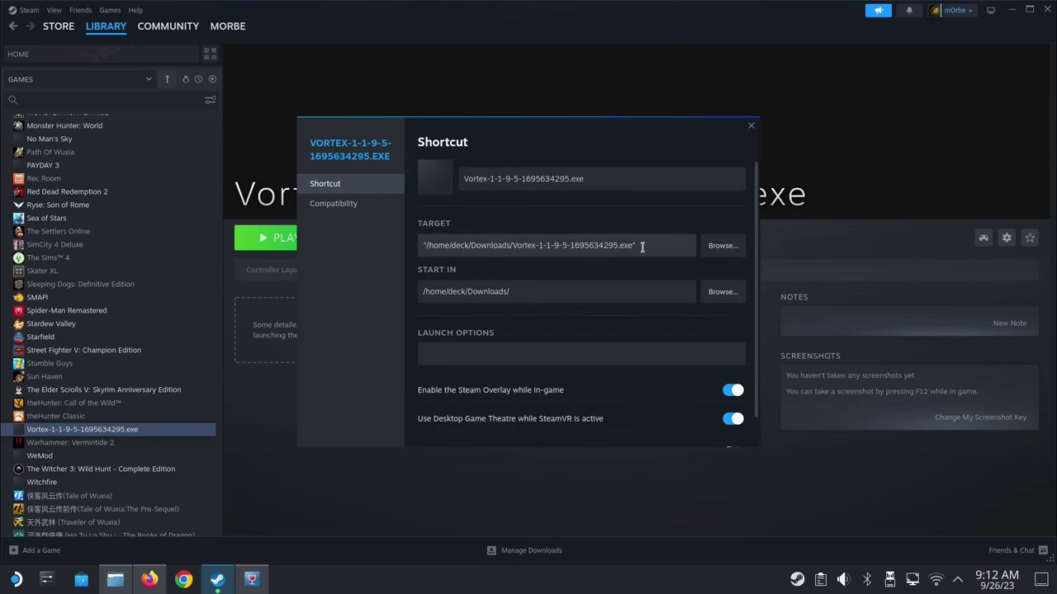
pyautogui.click(715, 245)
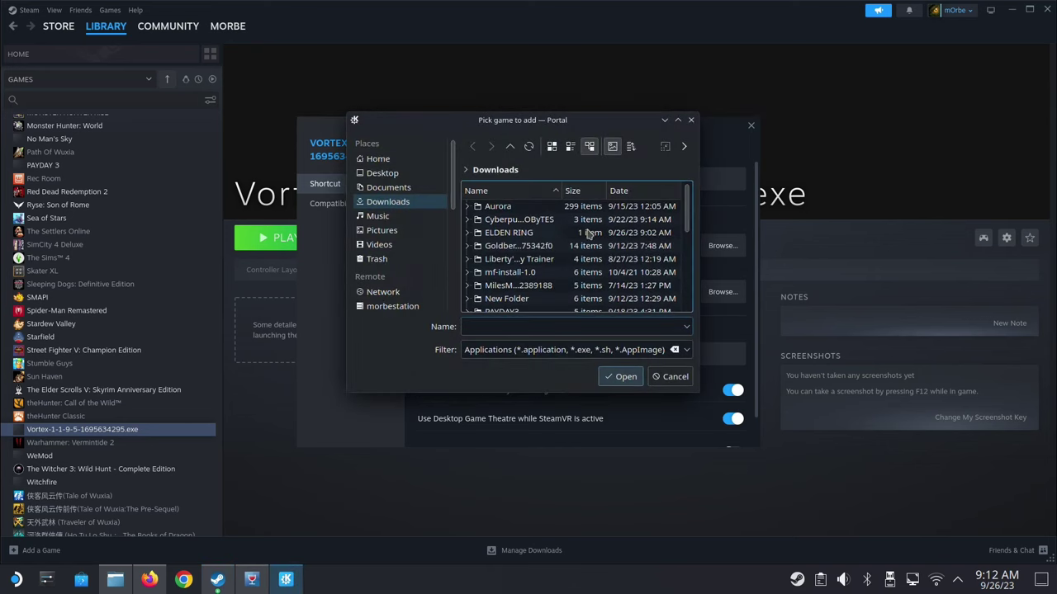
pyautogui.click(569, 169)
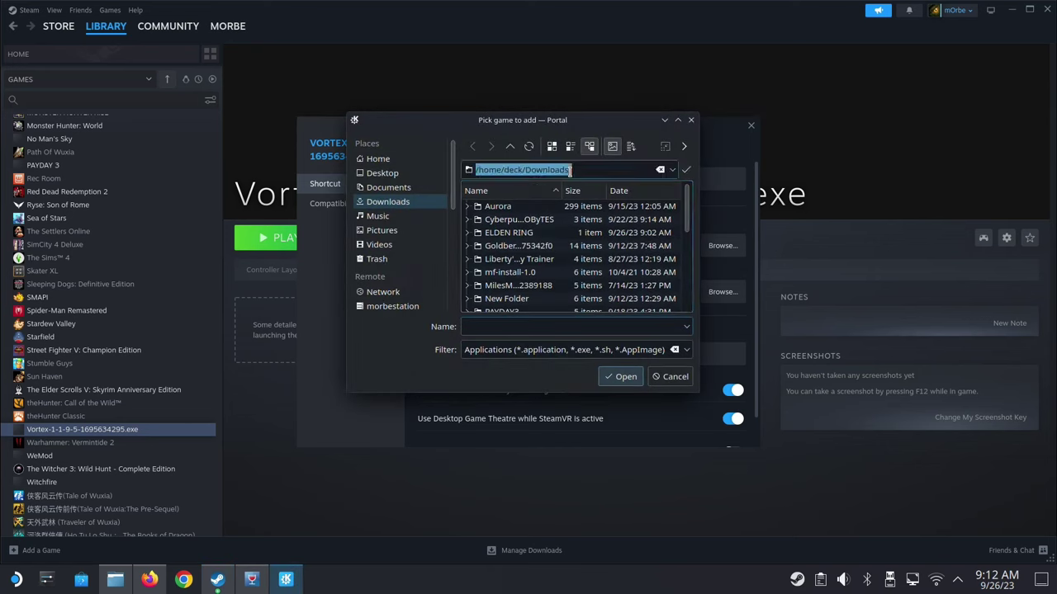
pyautogui.rightClick(557, 173)
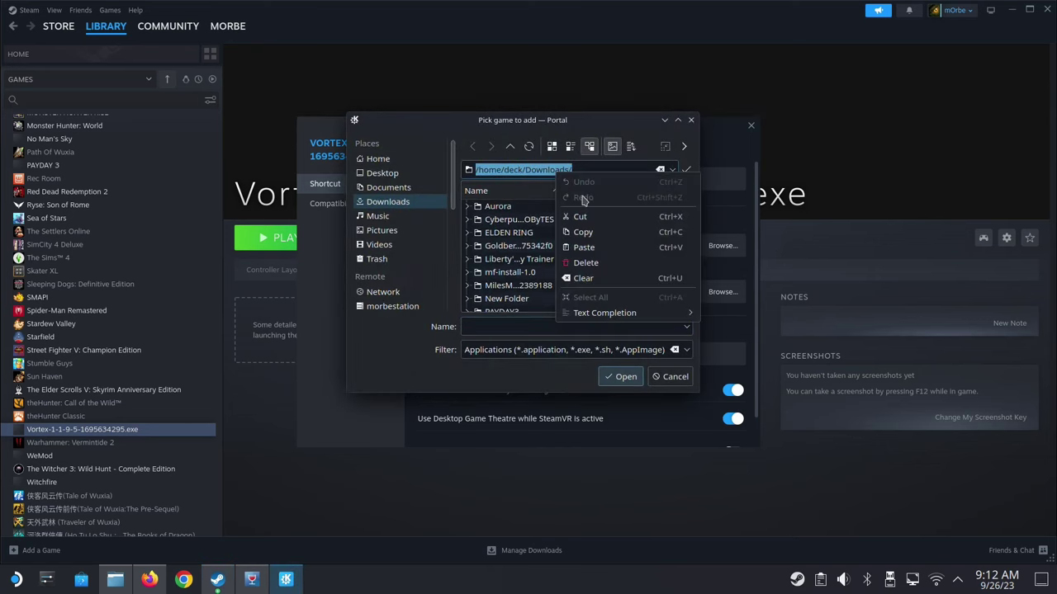
pyautogui.click(600, 245)
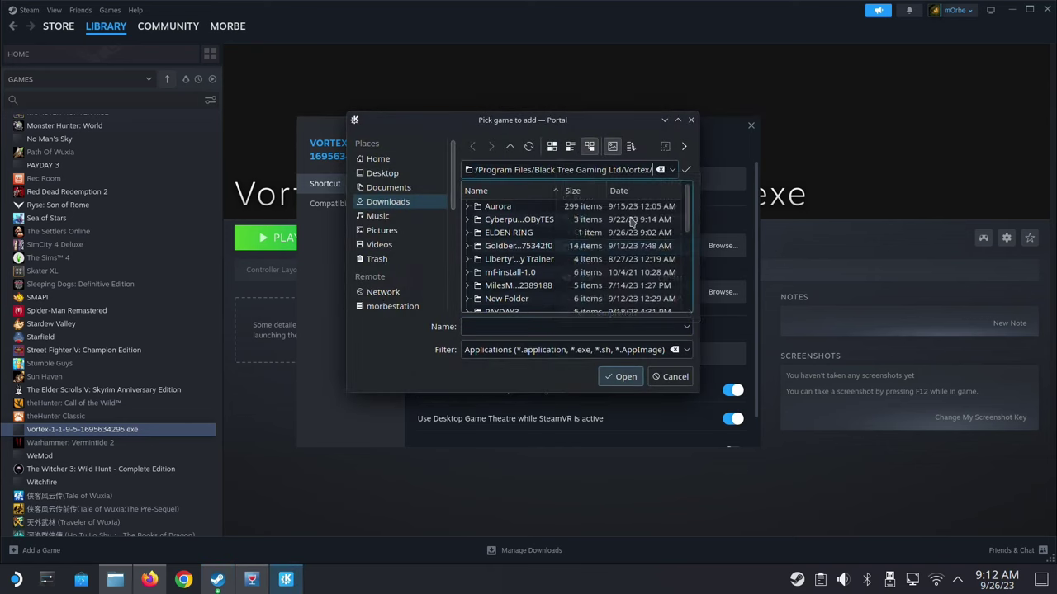
pyautogui.click(686, 172)
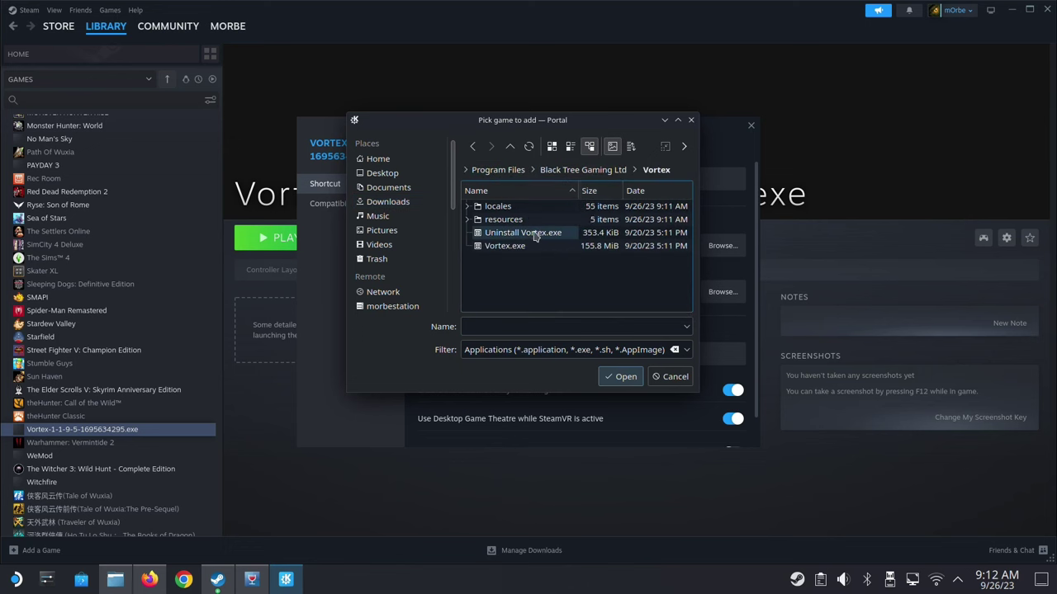
pyautogui.doubleClick(506, 246)
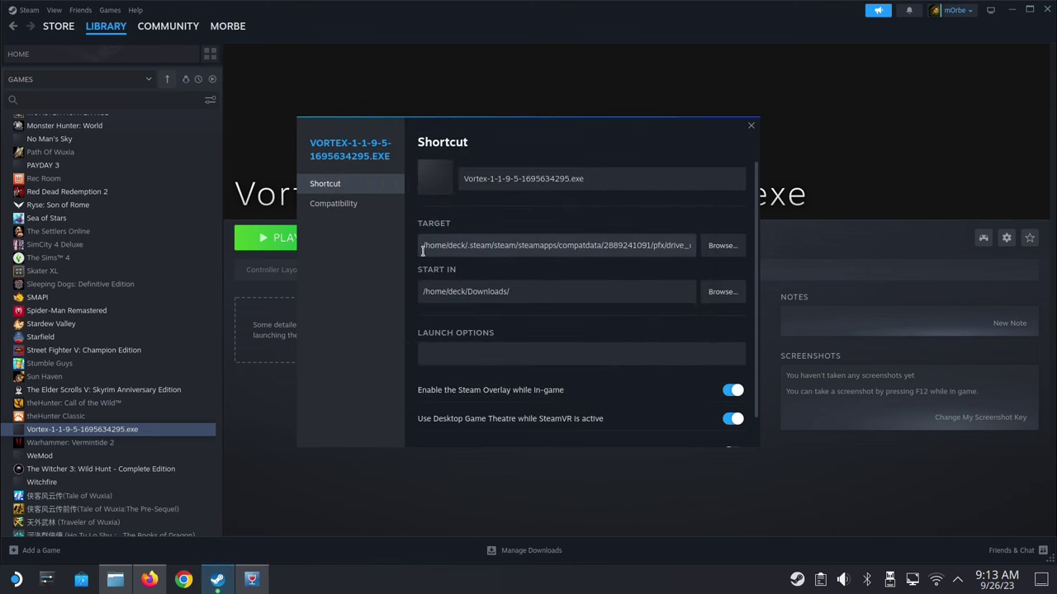
# Wrap the Target path to Vortex.exe in double quotes
pyautogui.write('"')
pyautogui.moveTo(650, 248); pyautogui.dragTo(790, 240)
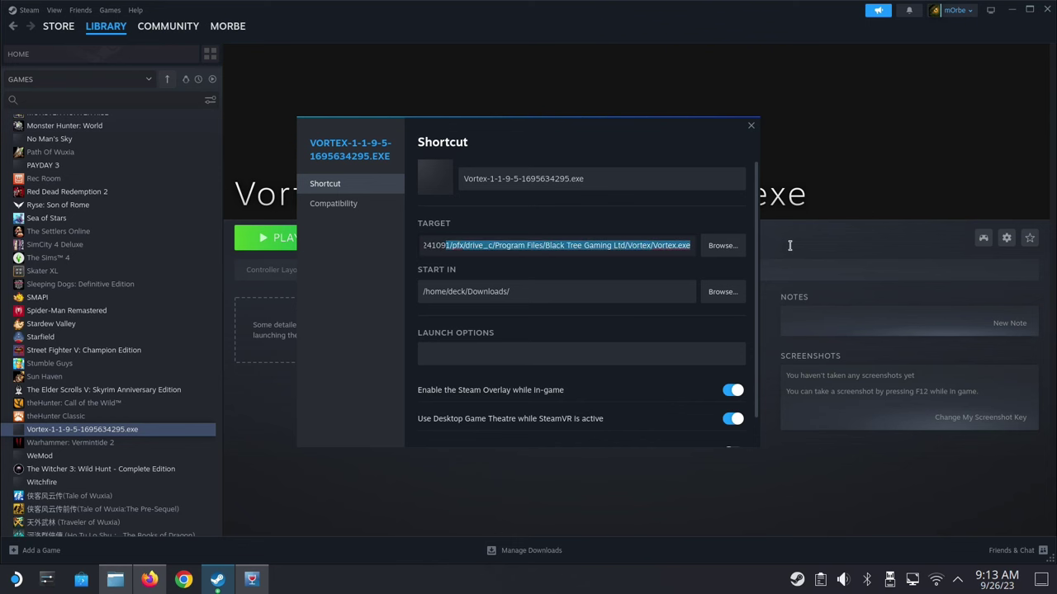
pyautogui.click(695, 244)
pyautogui.write('"')
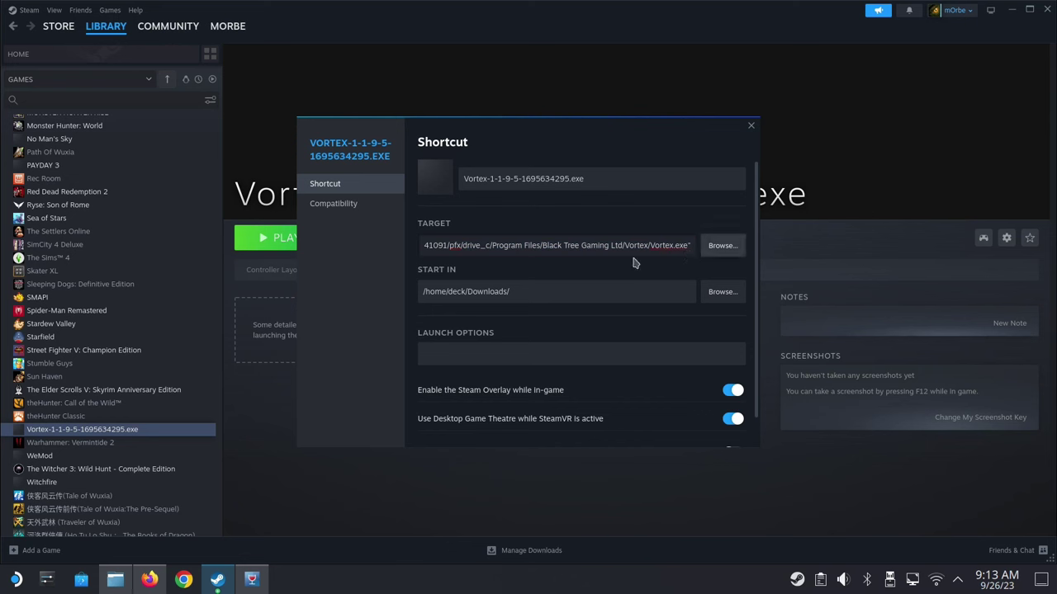
# Replace the Start In path with the pasted Black Tree Gaming Ltd/Vortex folder
pyautogui.click(542, 294)
pyautogui.hotkey('ctrl', 'a')
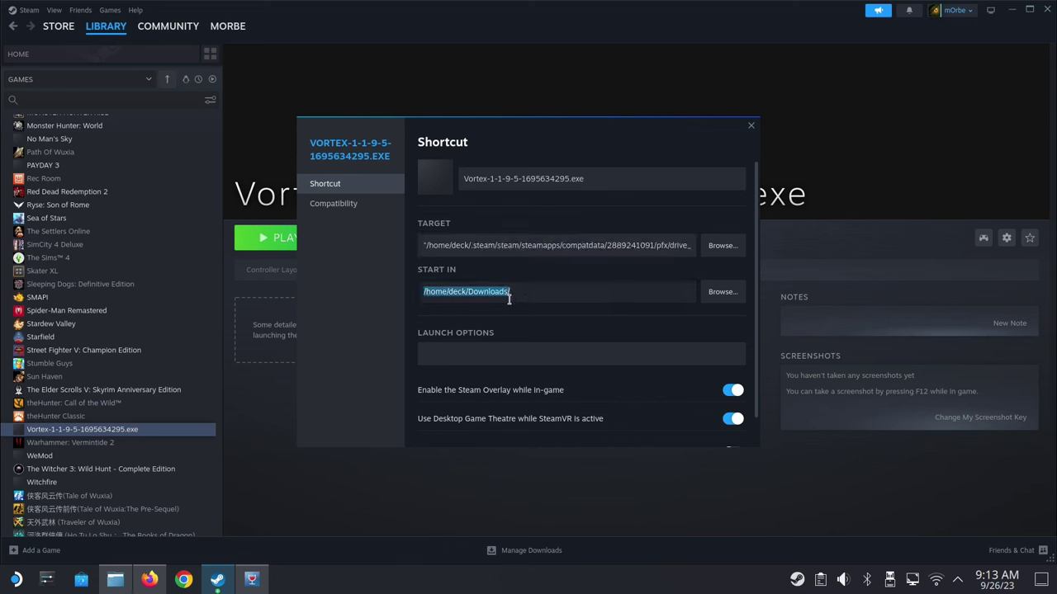
pyautogui.rightClick(512, 294)
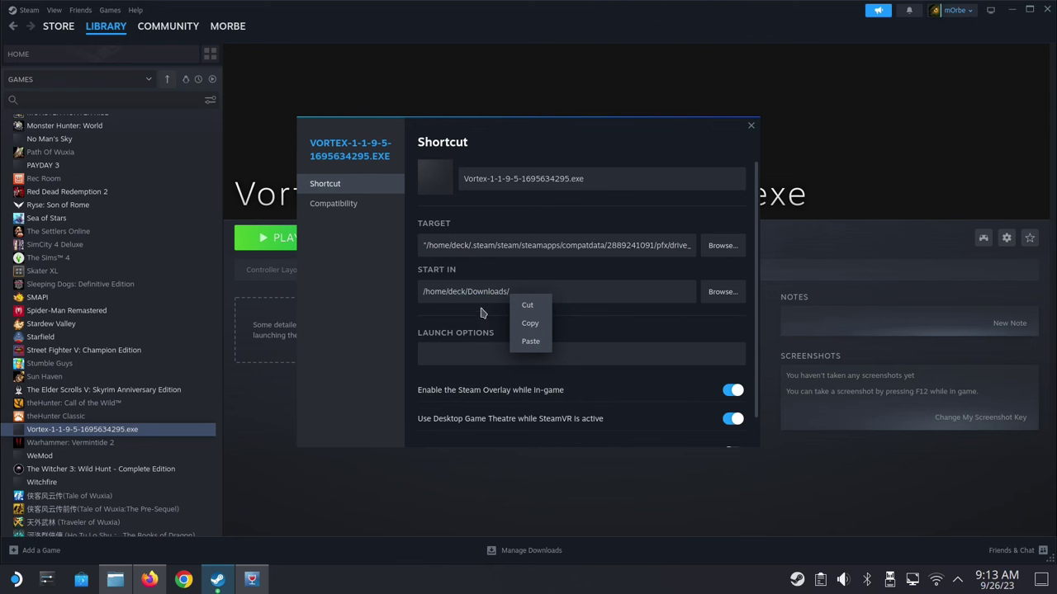
pyautogui.rightClick(487, 299)
pyautogui.click(505, 350)
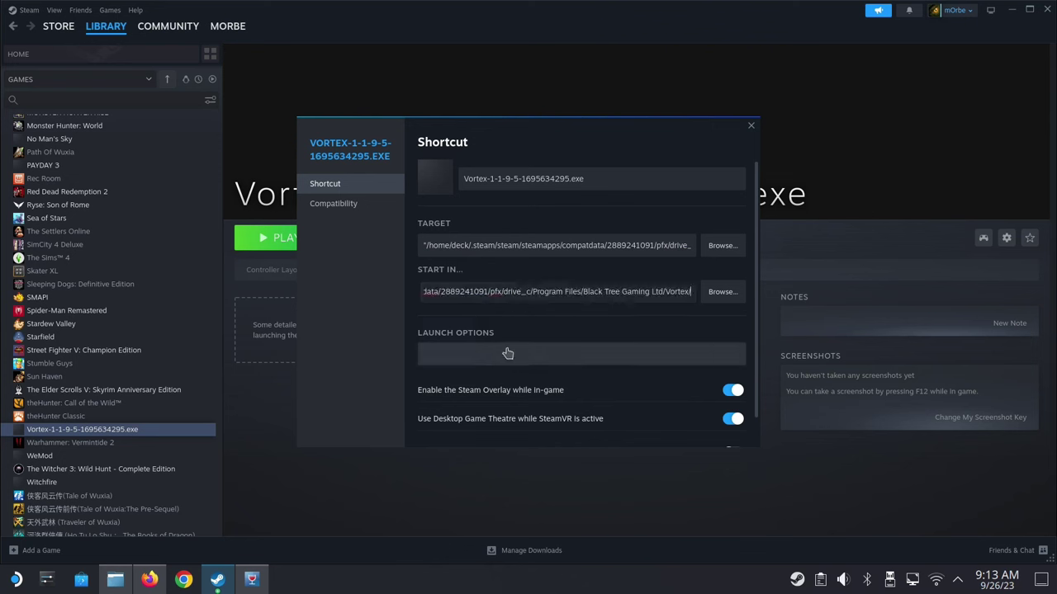
pyautogui.click(502, 292)
pyautogui.hotkey('shift', 'End')
pyautogui.hotkey('shift', 'Home')
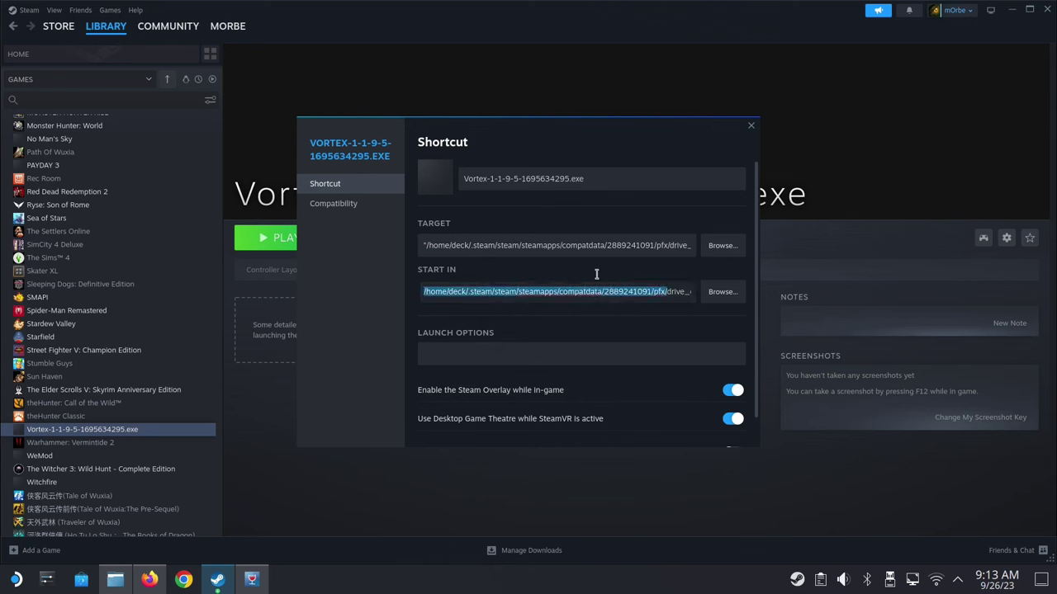
pyautogui.hotkey('shift', 'End')
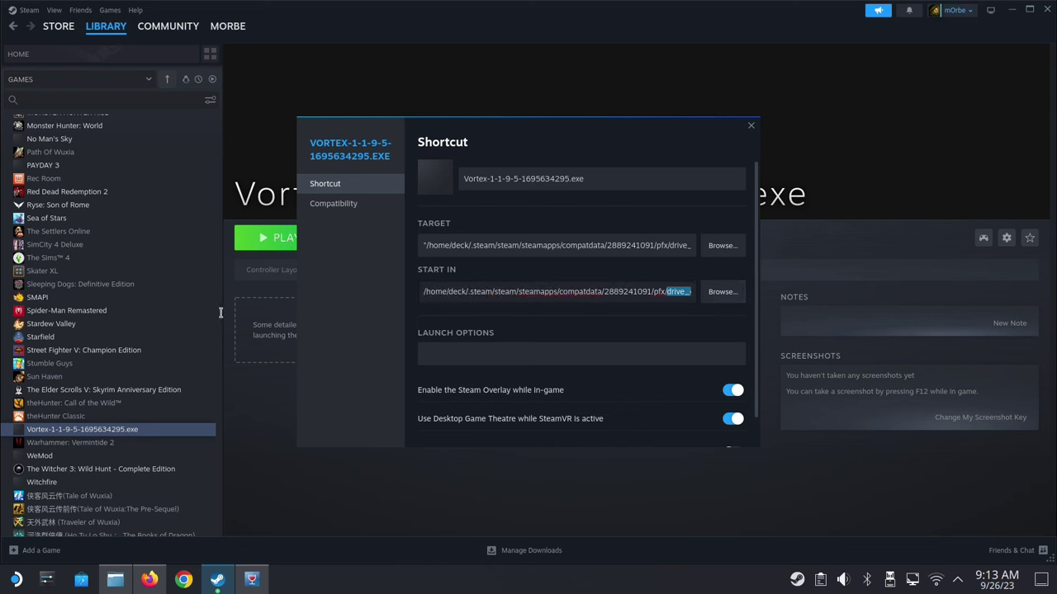
# Compare the Target path, confirm Proton Experimental in Compatibility, and close properties
pyautogui.click(668, 246)
pyautogui.hotkey('shift', 'End')
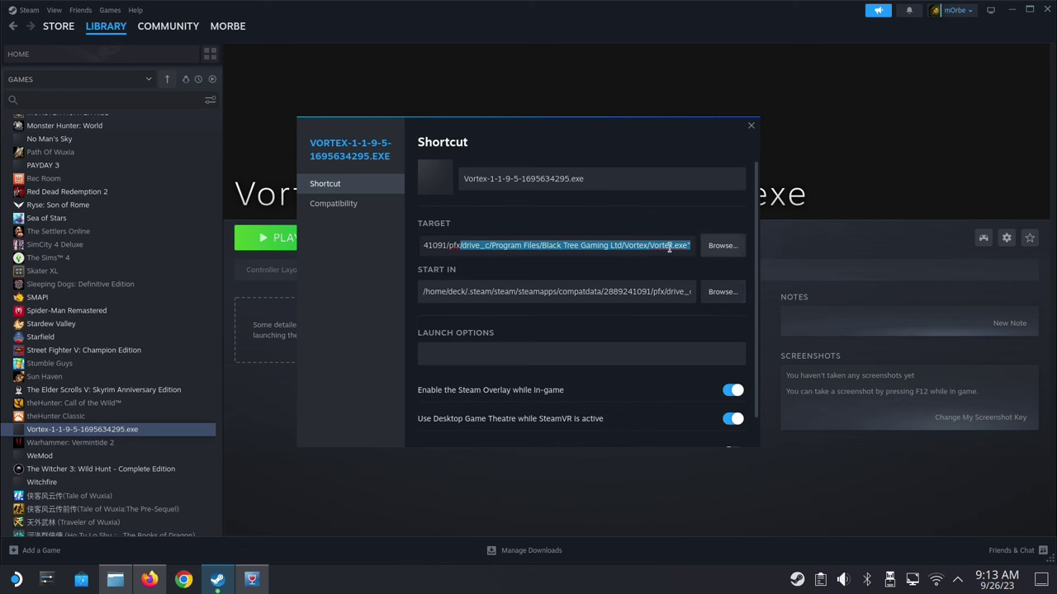
pyautogui.click(658, 248)
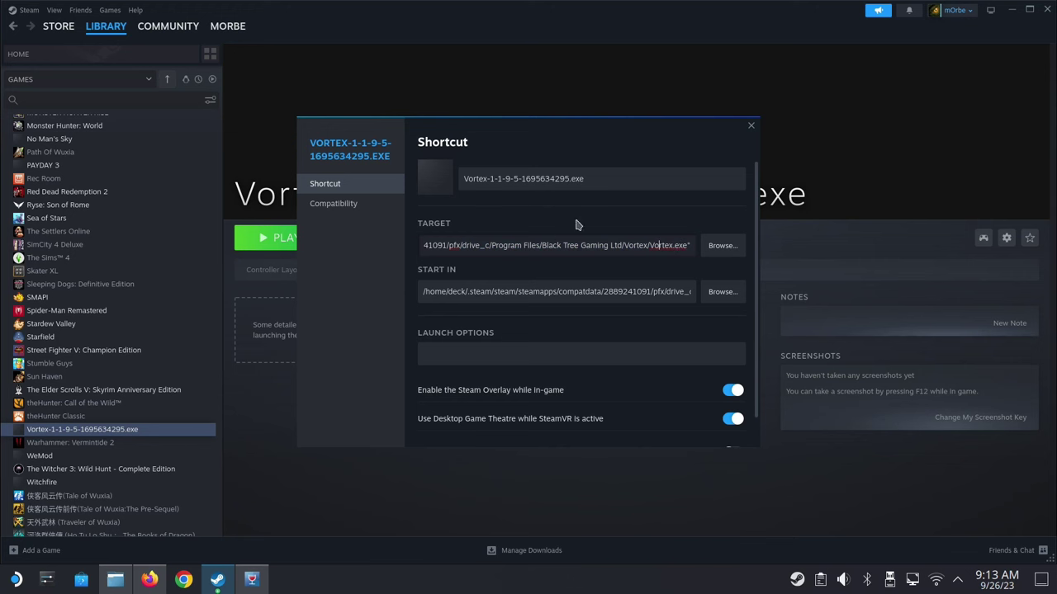
pyautogui.click(334, 203)
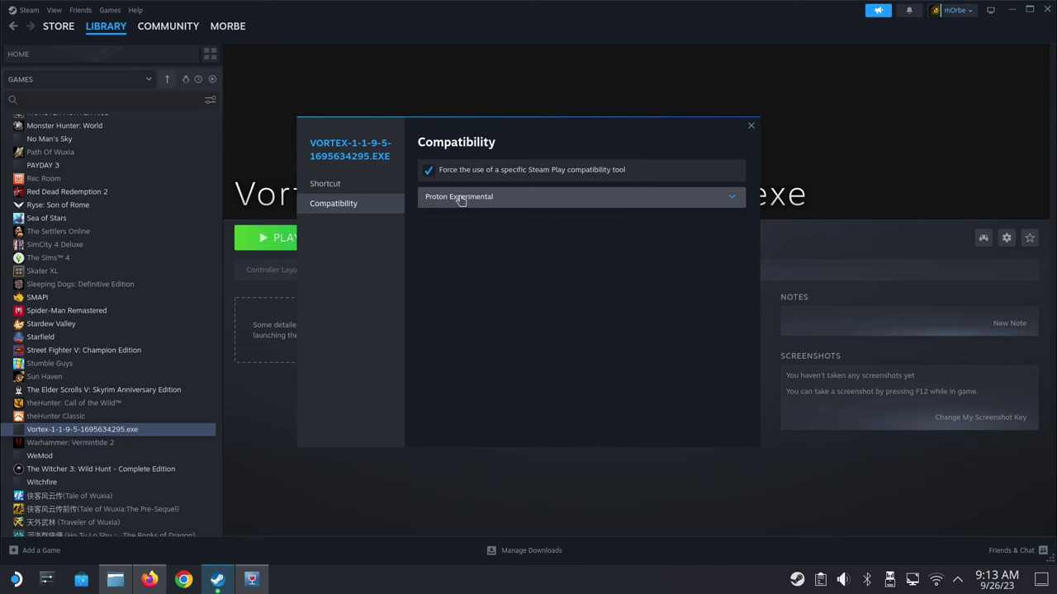
pyautogui.click(747, 131)
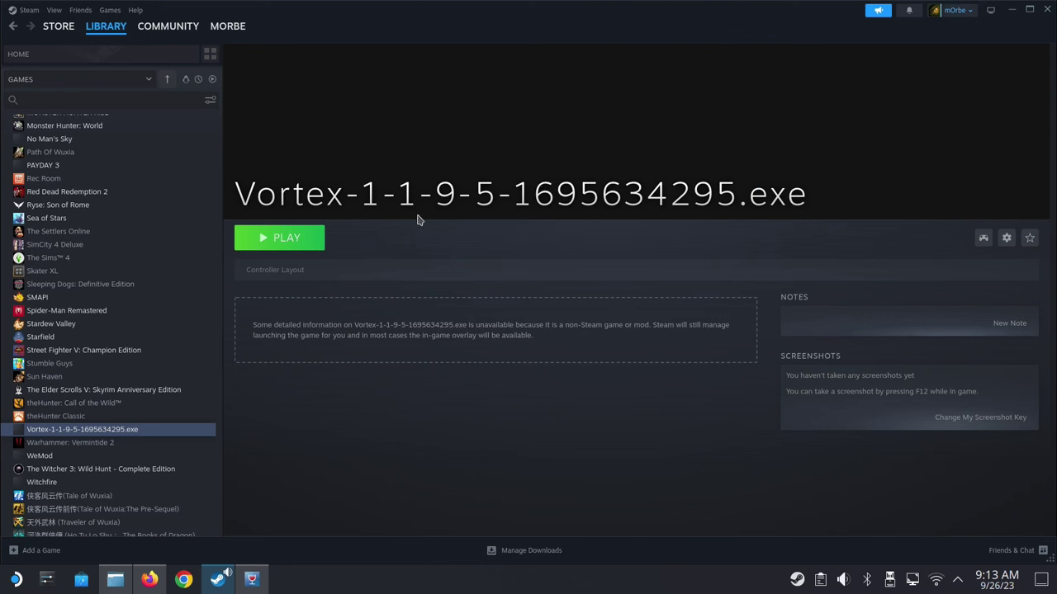
# Play the Vortex shortcut until Vortex shows the Microsoft .NET 'Check failed' dialog
pyautogui.click(318, 237)
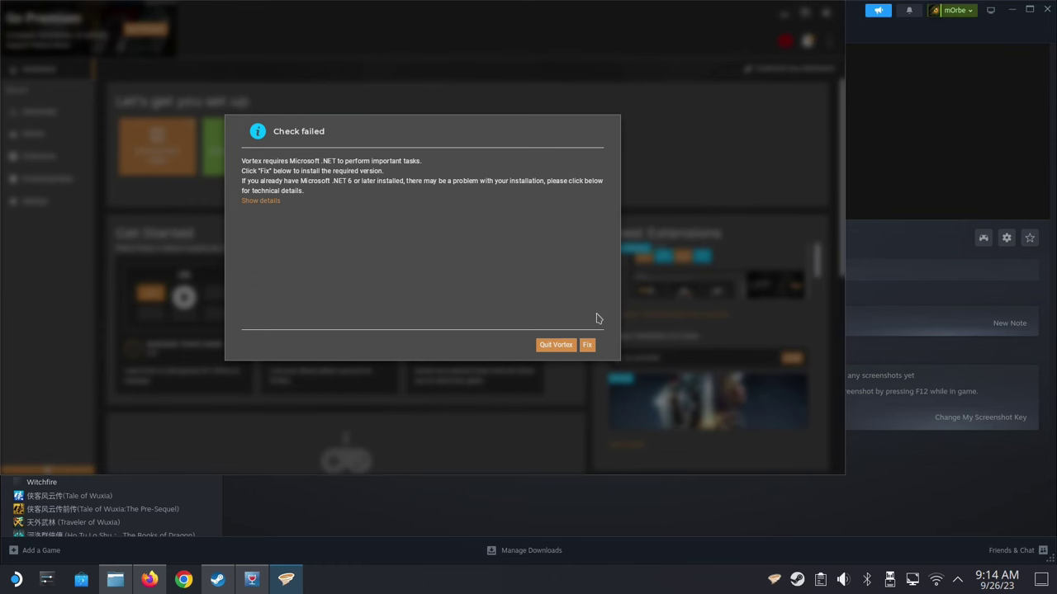
# Let Vortex install the required .NET Desktop Runtime 6.0.6 and acknowledge the notice
pyautogui.click(587, 345)
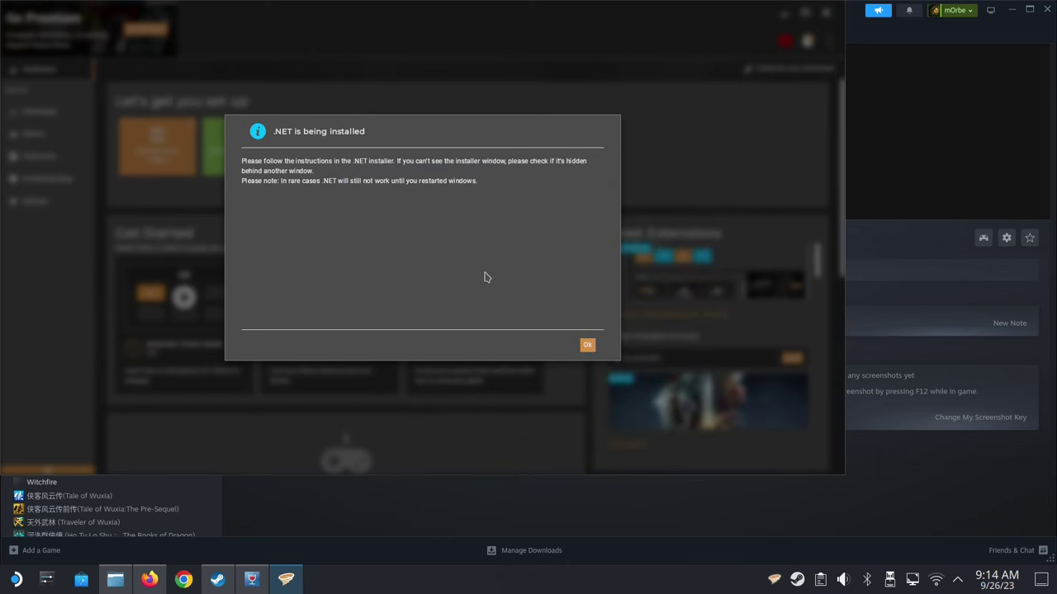
pyautogui.click(587, 345)
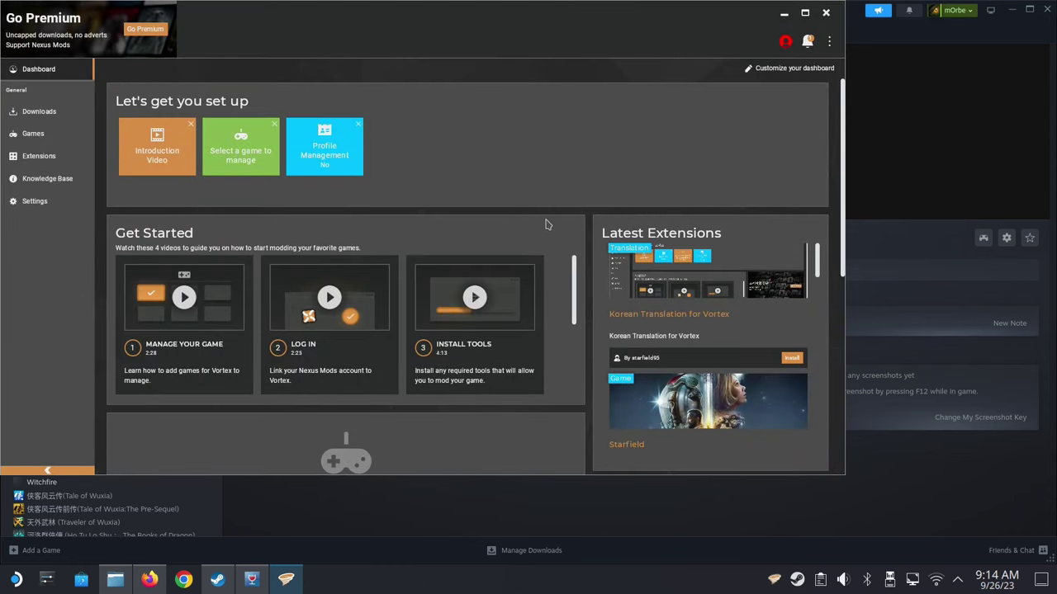
# Search the games list for 'starfield', manage Starfield, and download its game support extension
pyautogui.click(30, 137)
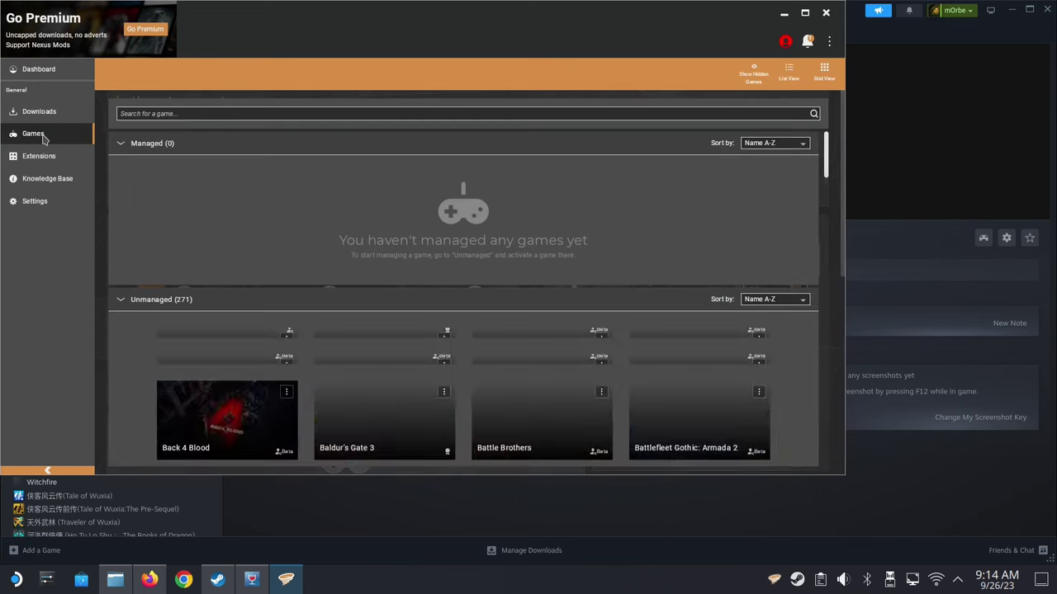
pyautogui.click(205, 114)
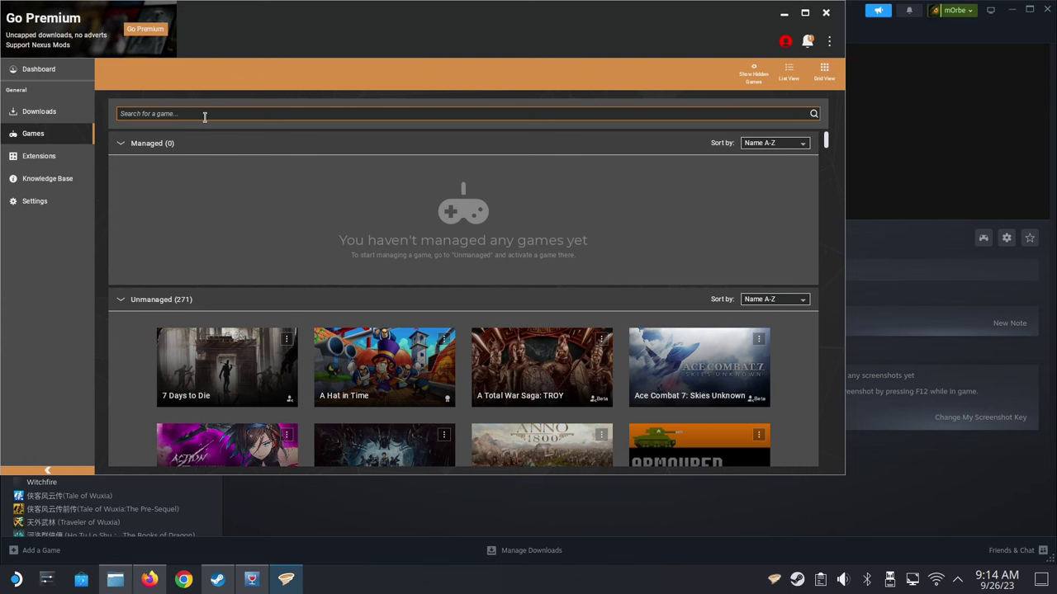
pyautogui.write('starfield')
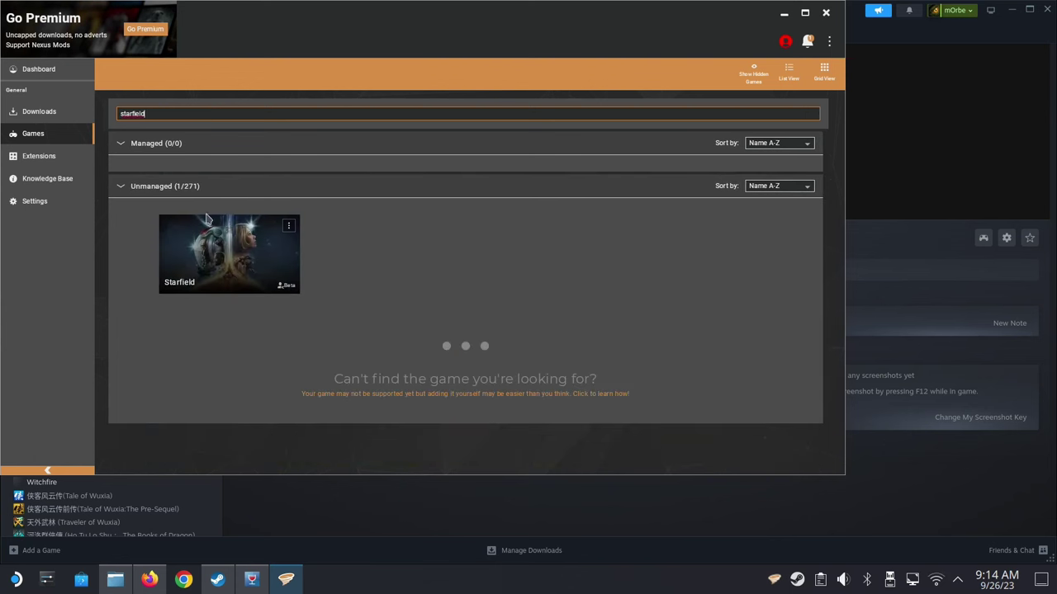
pyautogui.click(228, 254)
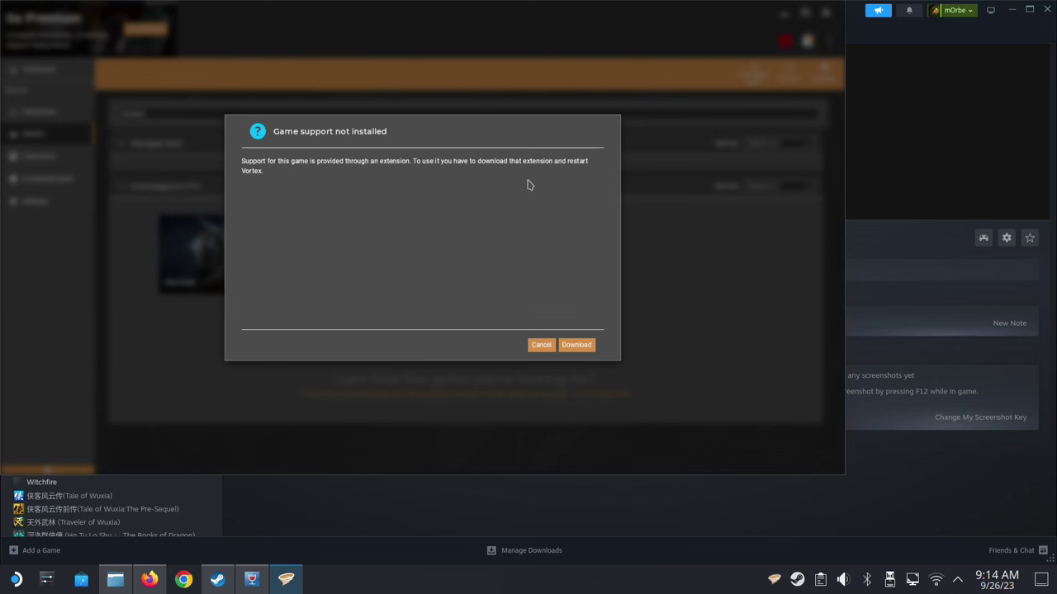
pyautogui.click(575, 347)
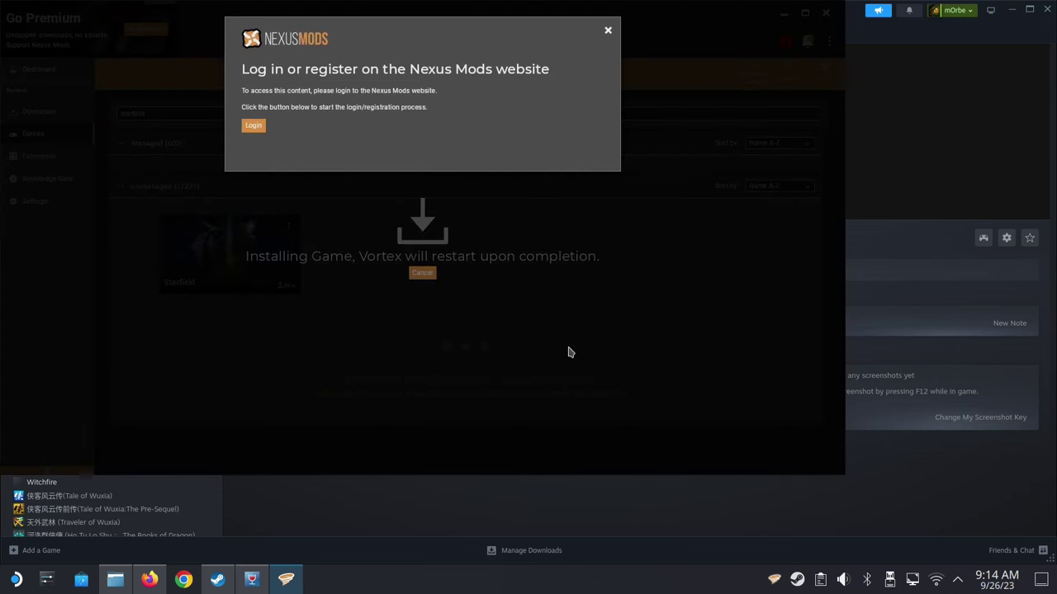
# Authorise Vortex on the Nexus Mods account, complete the login, and close Edge
pyautogui.click(253, 126)
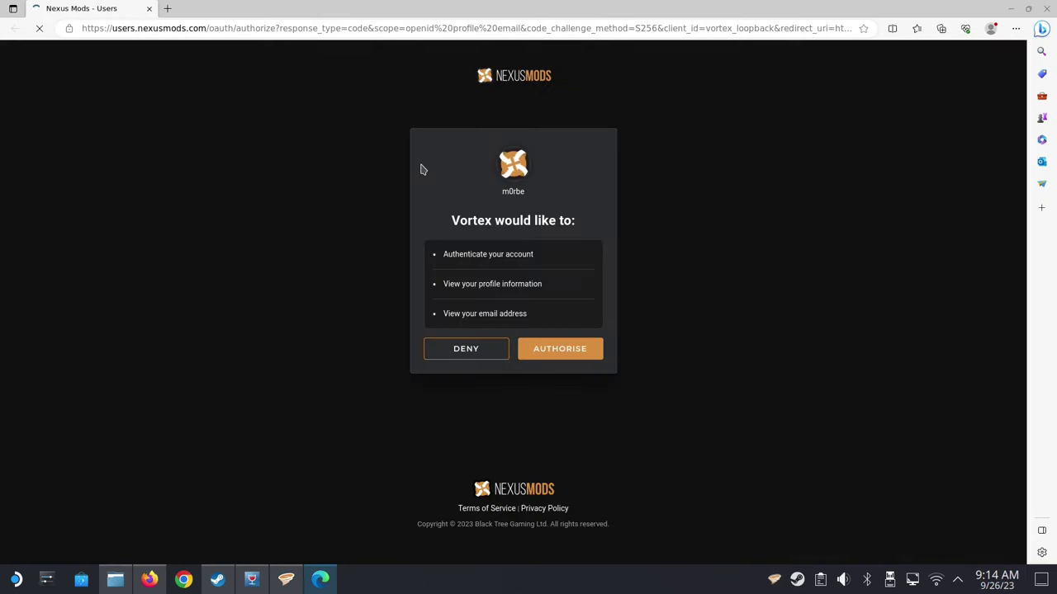
pyautogui.click(553, 353)
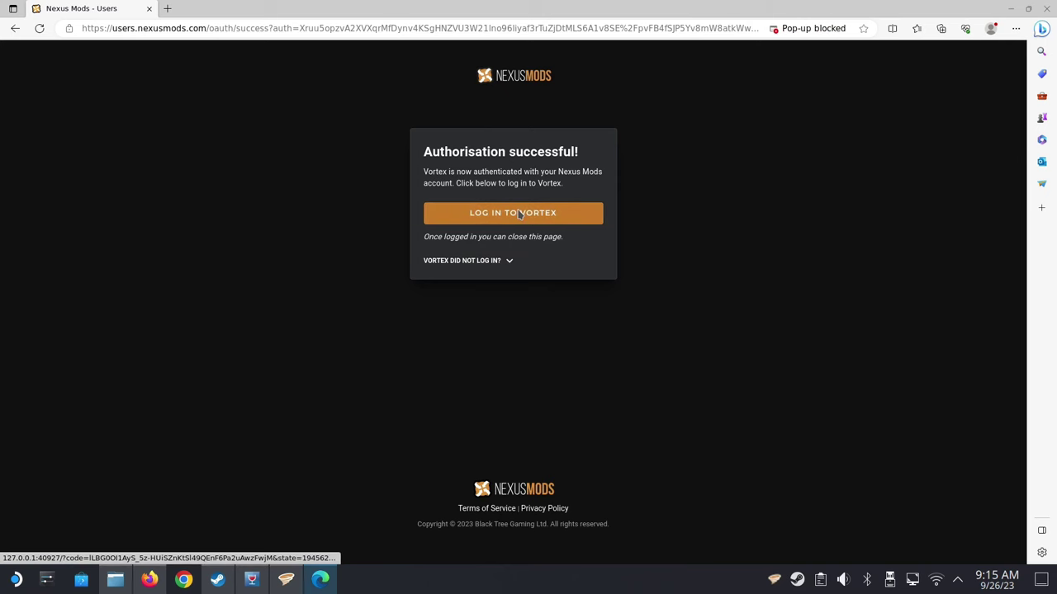
pyautogui.click(519, 214)
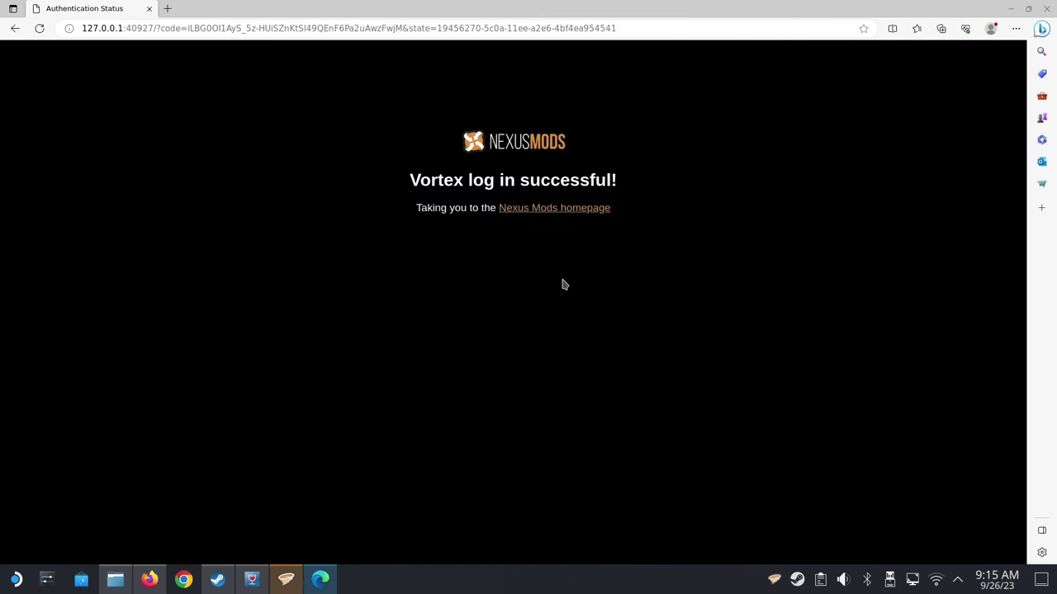
pyautogui.click(1049, 10)
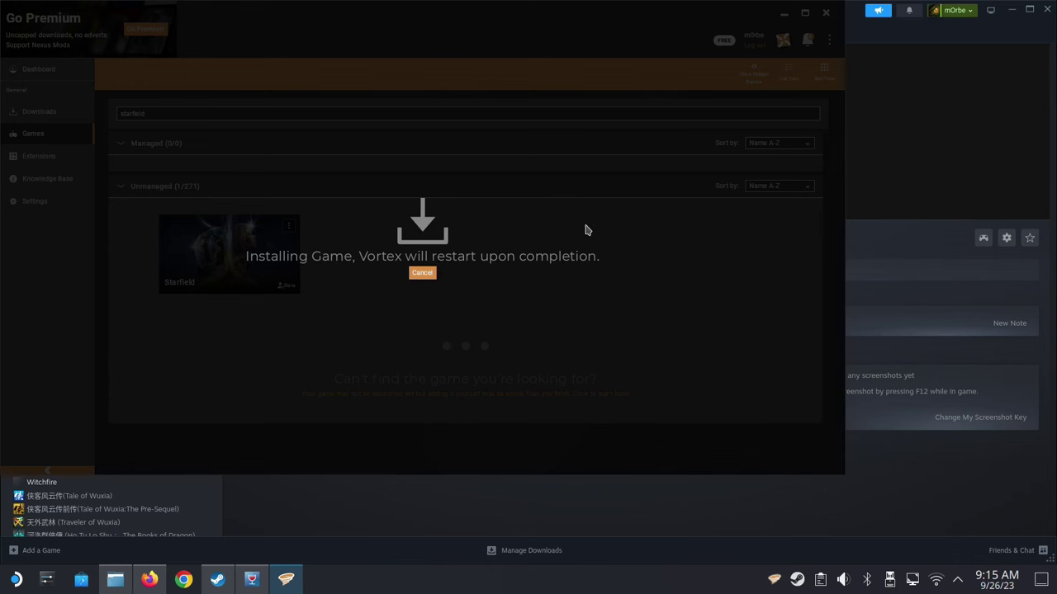
# Cancel the stalled install, then manage Starfield and download its support extension again
pyautogui.click(423, 277)
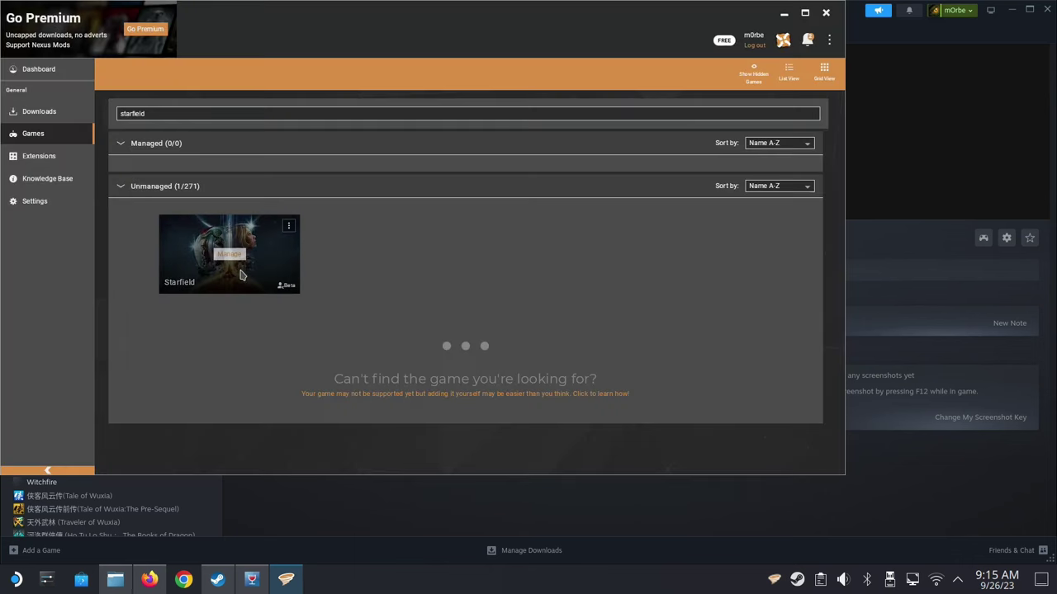
pyautogui.click(230, 255)
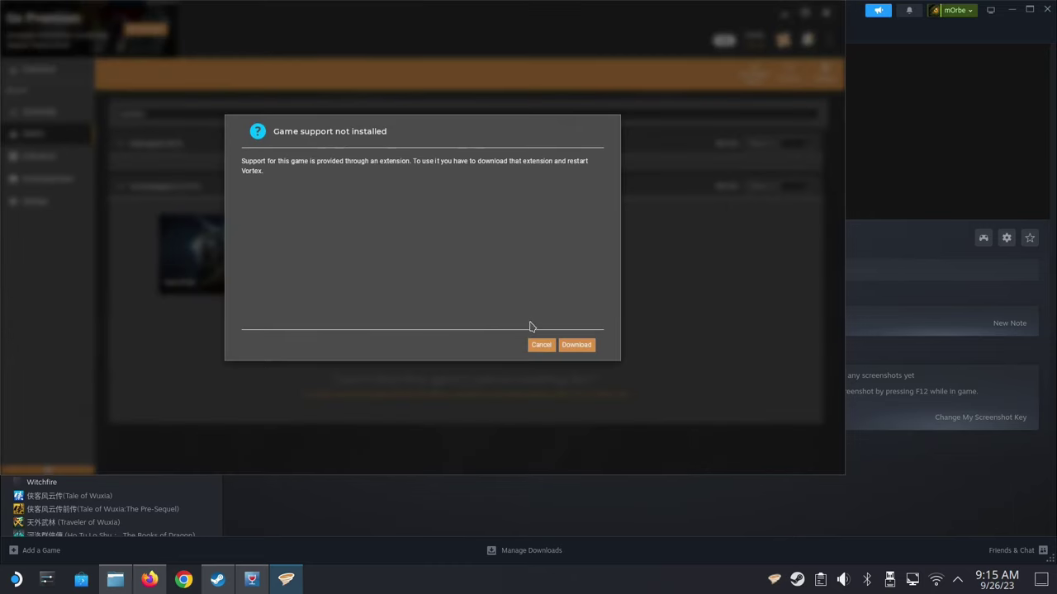
pyautogui.click(577, 345)
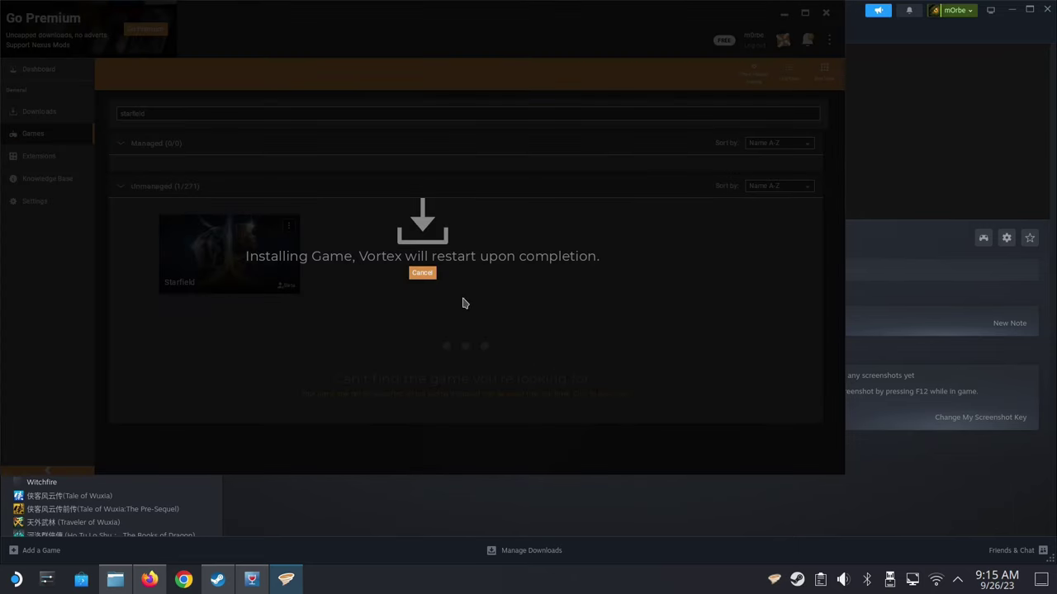